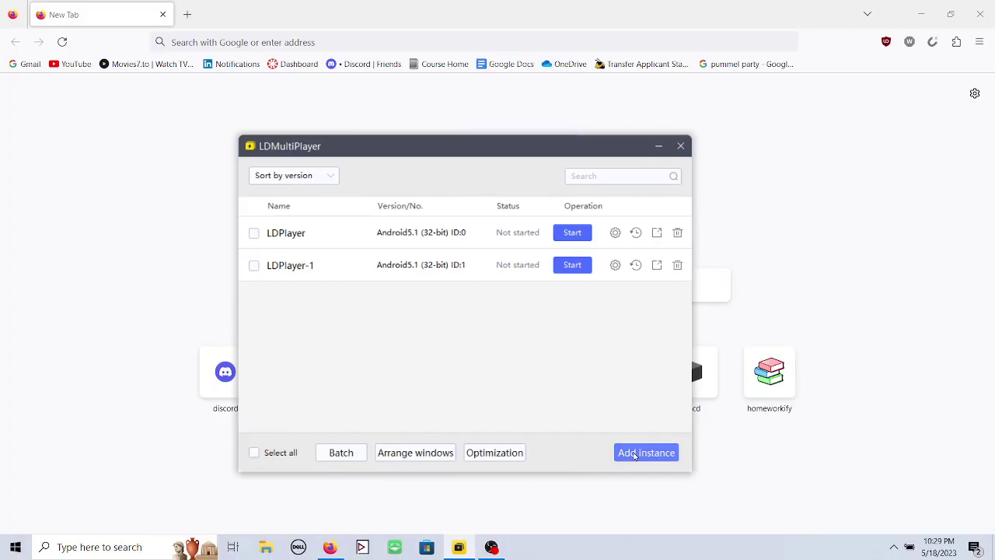
# Create one new Android5.1 (32-bit) emulator instance with auto-expanding disk management and start it
pyautogui.click(635, 456)
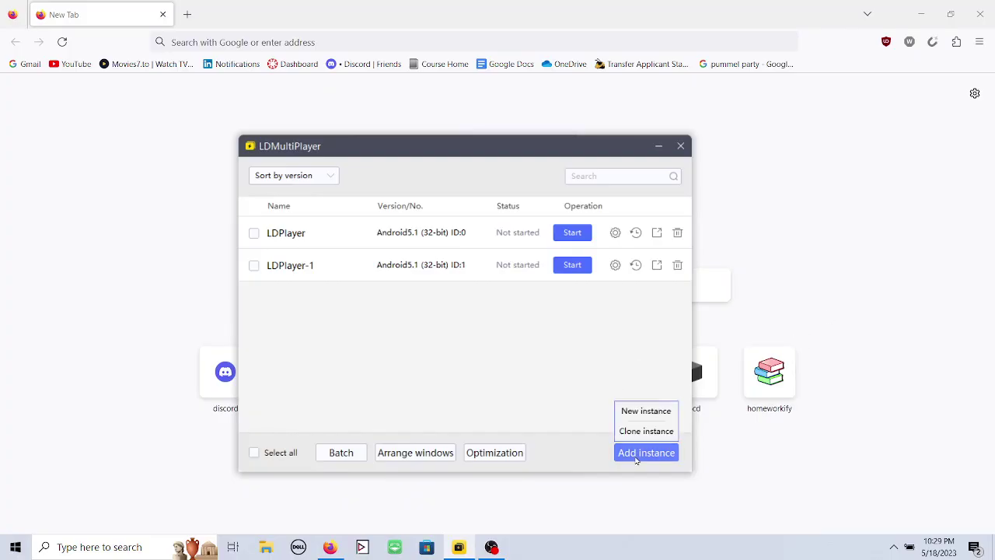
pyautogui.click(646, 418)
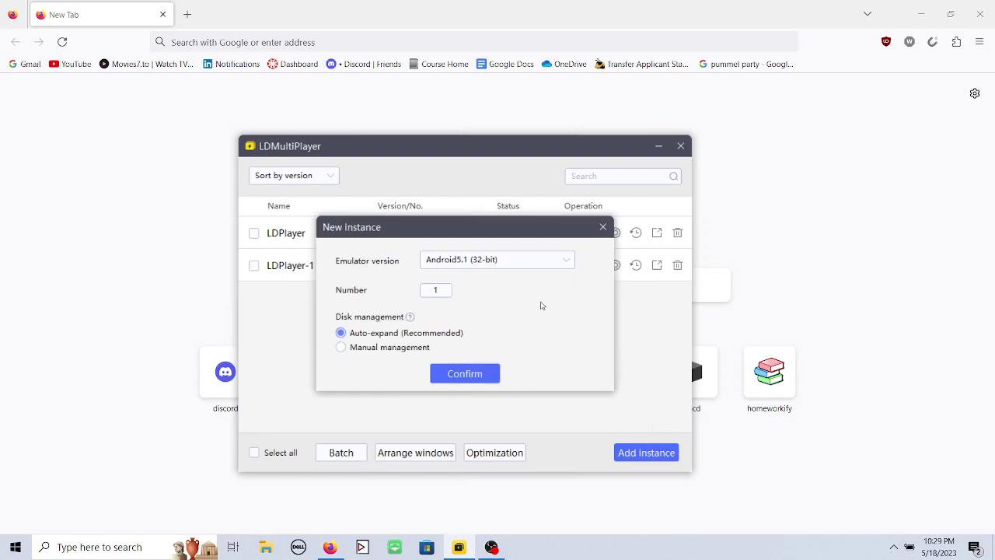
pyautogui.click(465, 374)
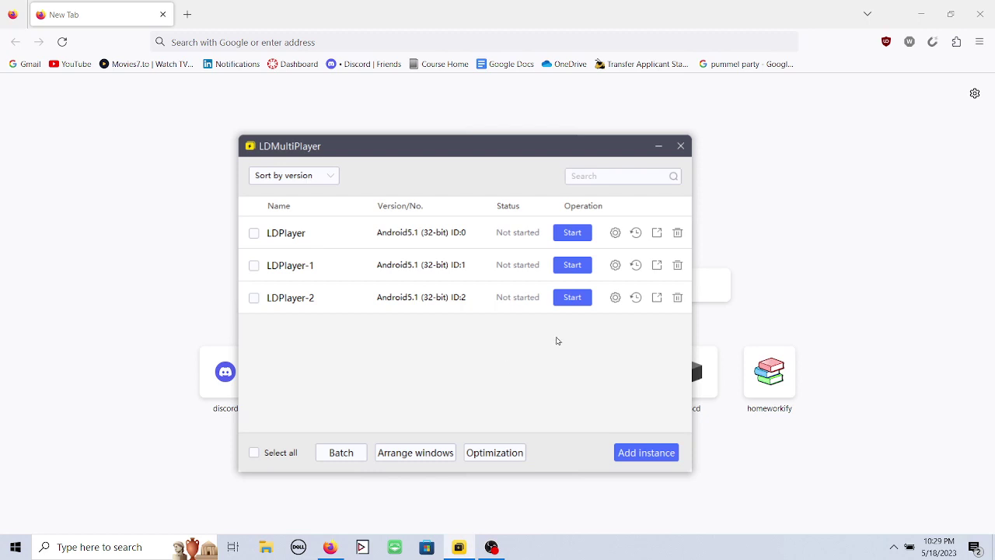
pyautogui.click(579, 301)
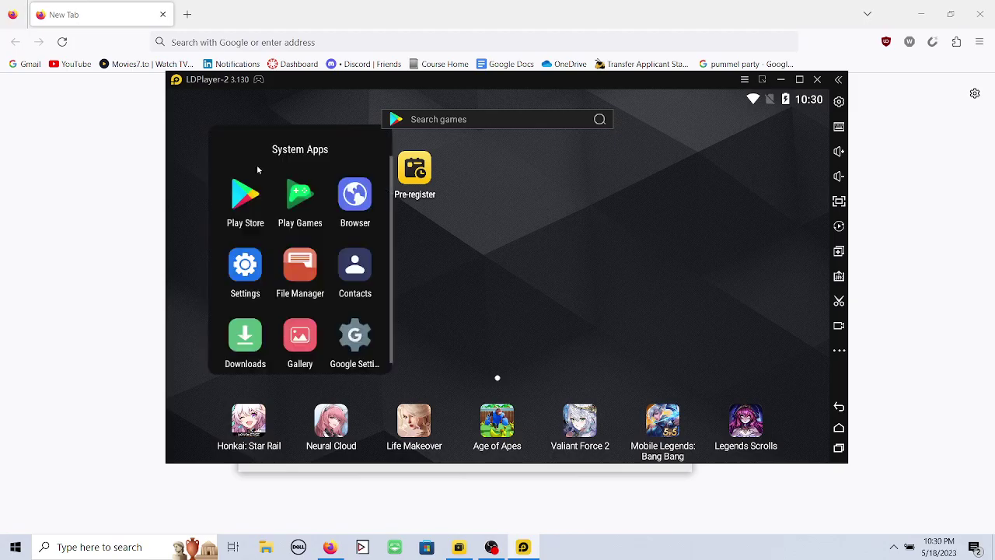
# Search the emulator's web browser for "game guardian" and open the GameGuardian official downloads page
pyautogui.click(356, 191)
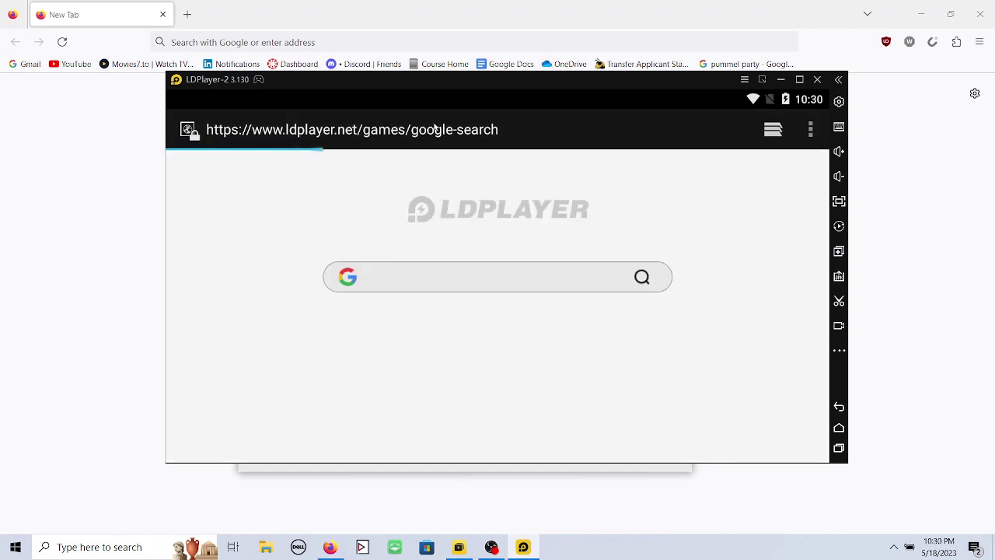
pyautogui.click(433, 126)
pyautogui.write('game guardian')
pyautogui.press('Return')
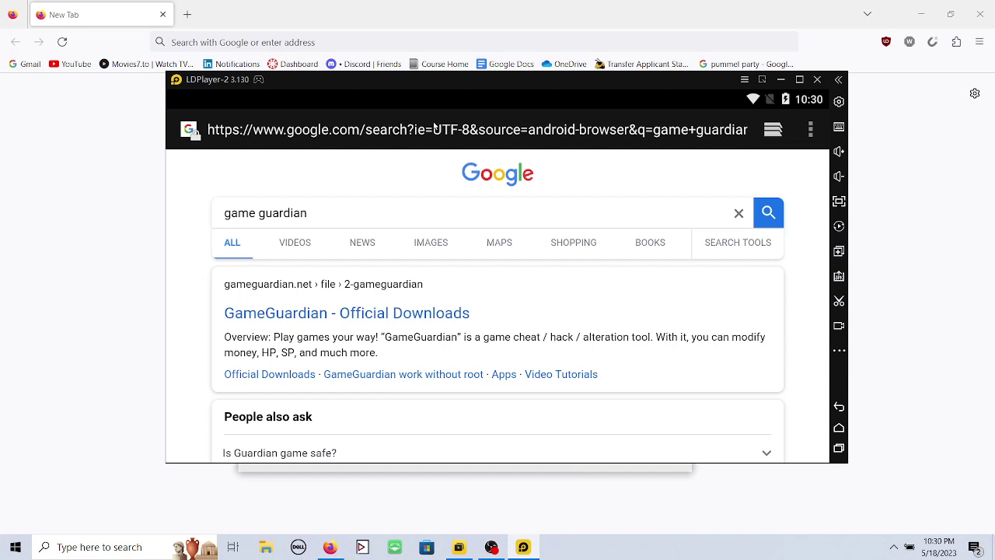
pyautogui.click(341, 316)
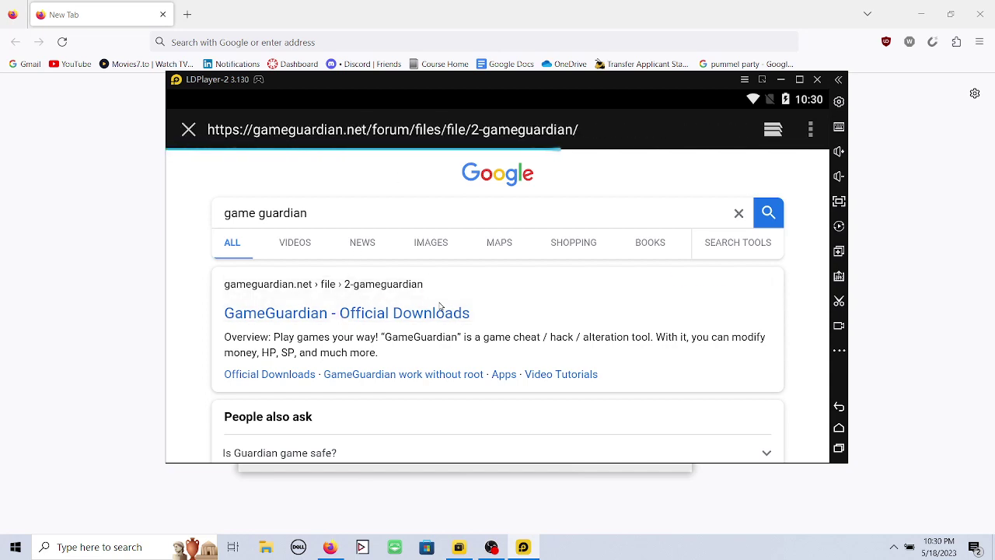
# Proceed through the GameGuardian download terms and download GameGuardian.101.1.apk
pyautogui.scroll(-5, 589, 280)
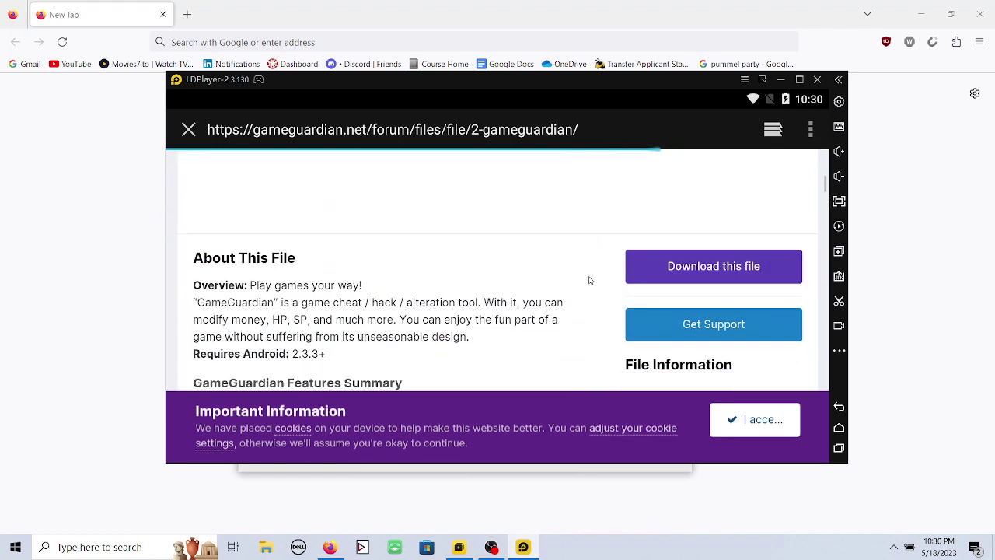
pyautogui.click(640, 266)
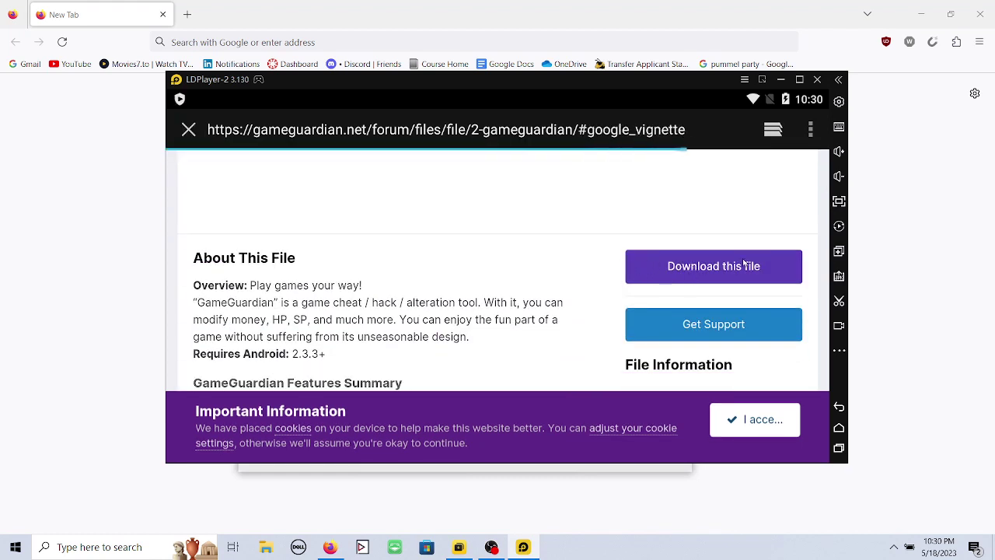
pyautogui.click(738, 264)
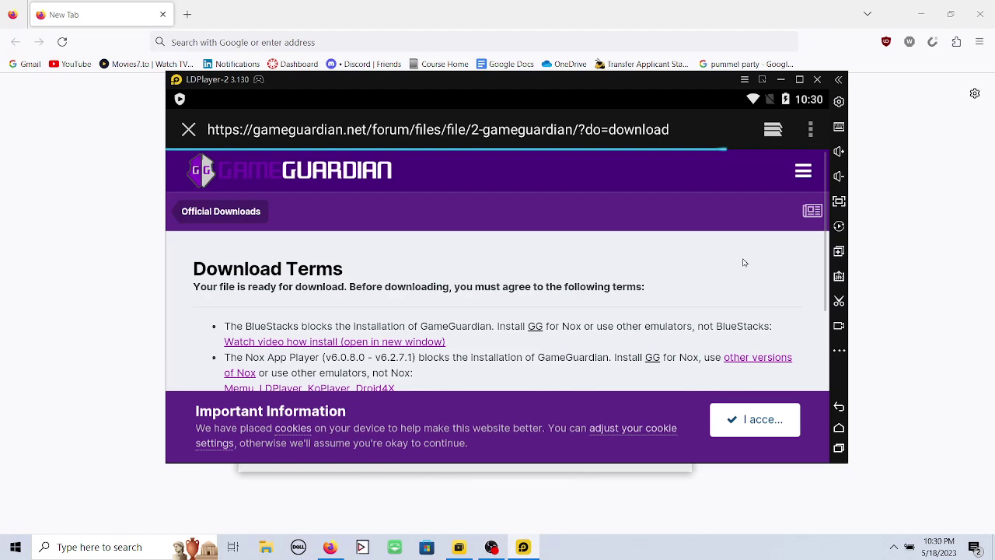
pyautogui.scroll(-4, 744, 263)
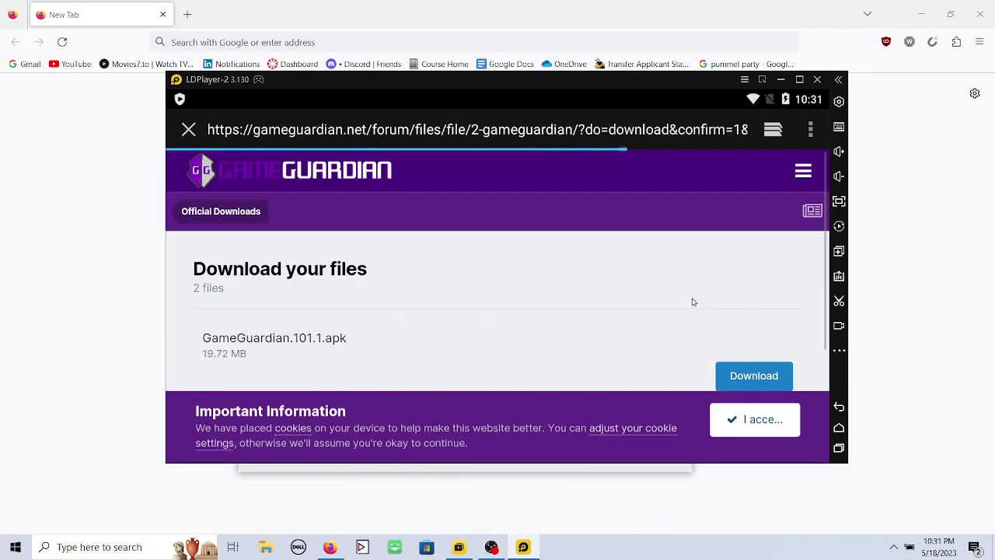
pyautogui.scroll(-1, 712, 308)
pyautogui.scroll(-1, 753, 337)
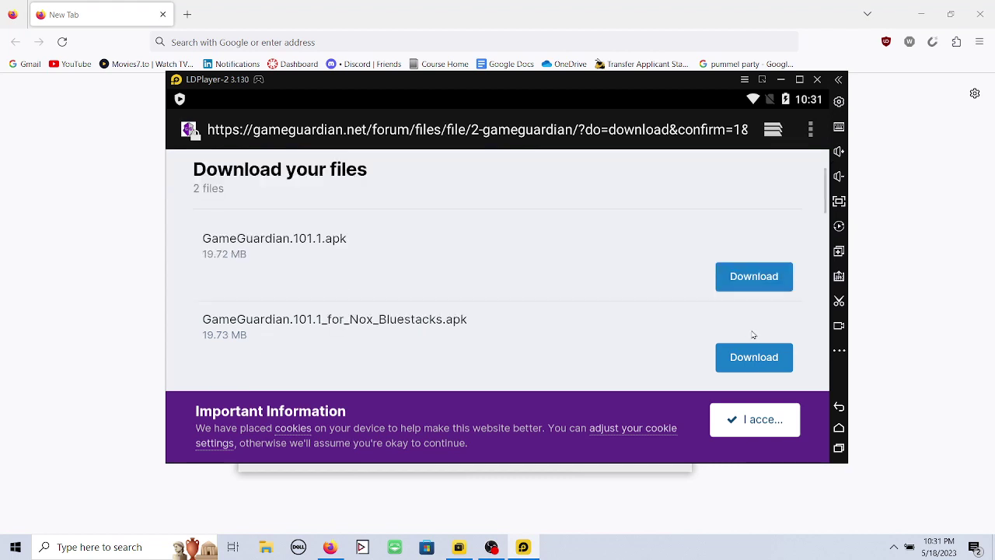
pyautogui.scroll(1, 753, 333)
pyautogui.click(753, 326)
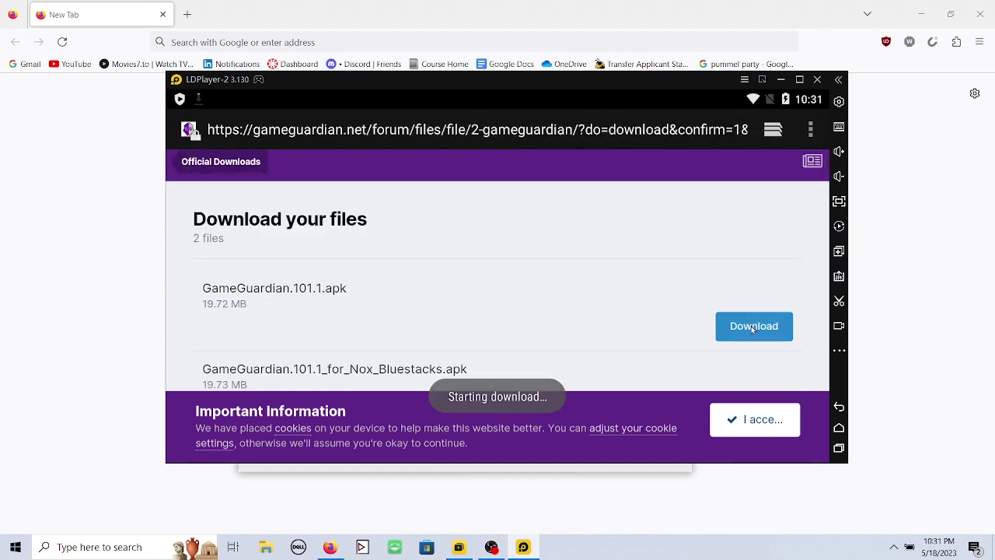
# Open the Kingo ROOT website and download the Android version of KingoRoot
pyautogui.click(839, 406)
pyautogui.click(286, 314)
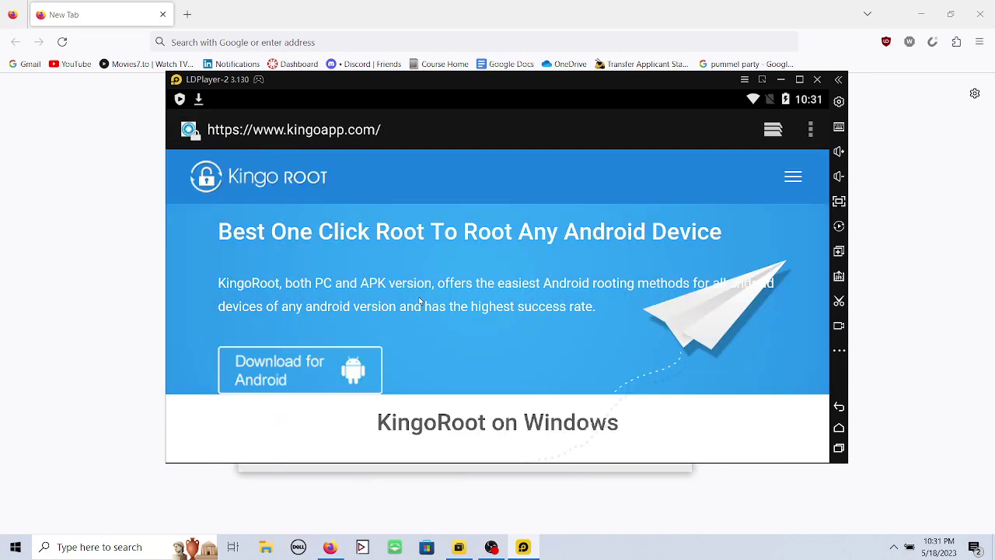
pyautogui.scroll(-1, 490, 276)
pyautogui.scroll(1, 491, 349)
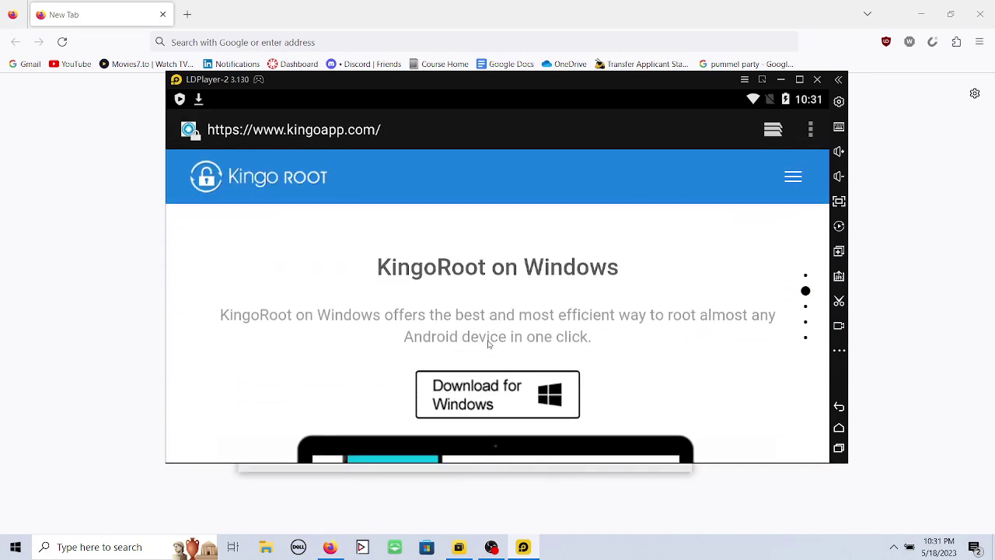
pyautogui.click(337, 426)
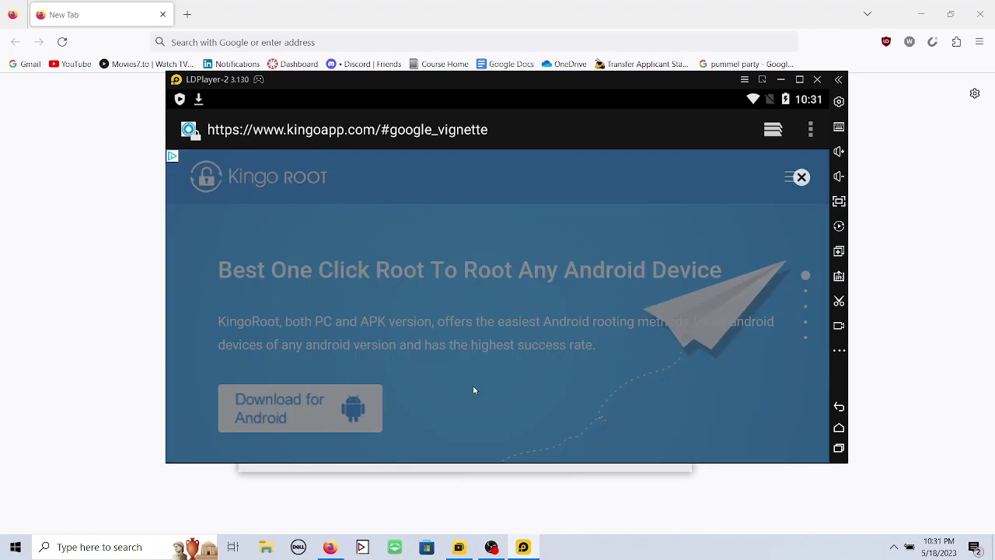
# Enable root permission in the emulator's basic settings, save the settings and restart the emulator
pyautogui.click(838, 101)
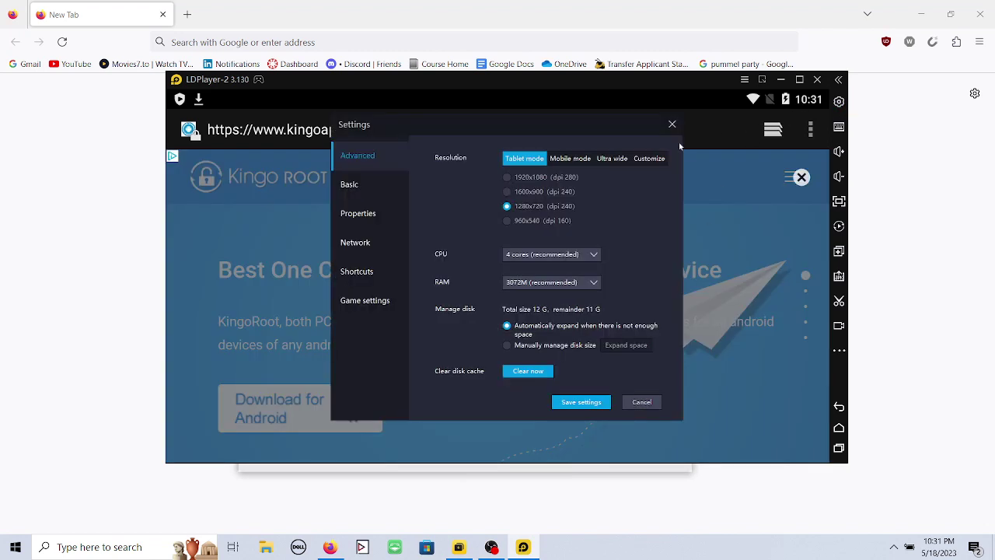
pyautogui.click(370, 186)
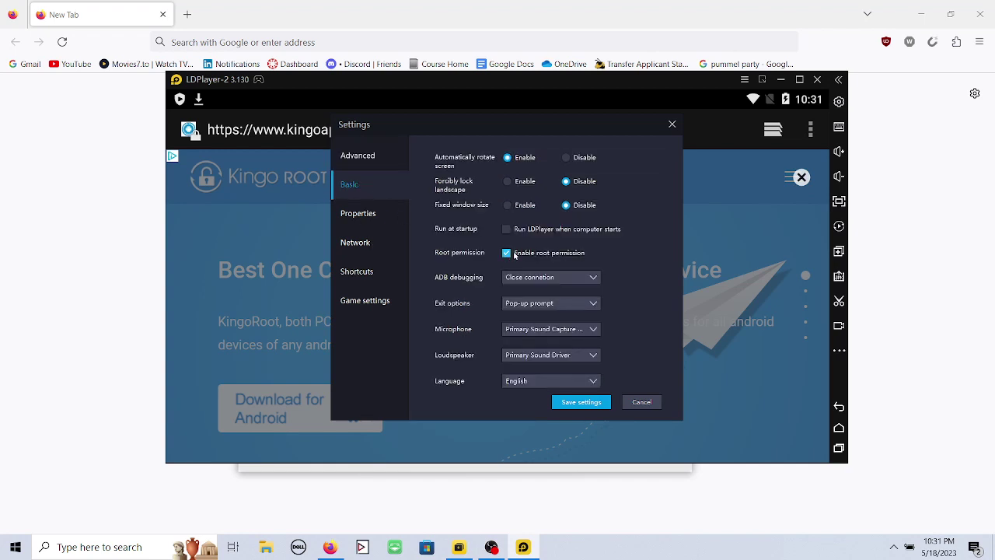
pyautogui.click(580, 402)
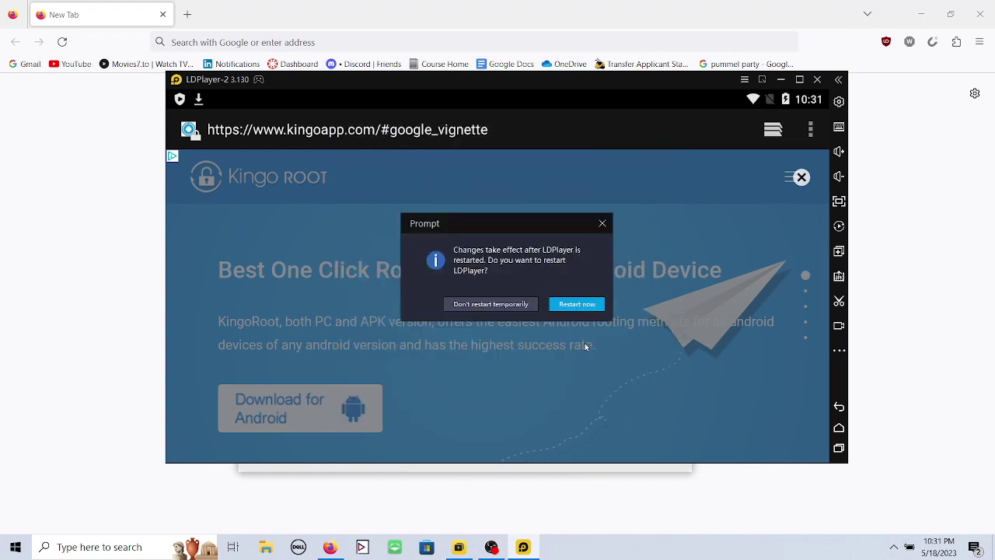
pyautogui.click(577, 304)
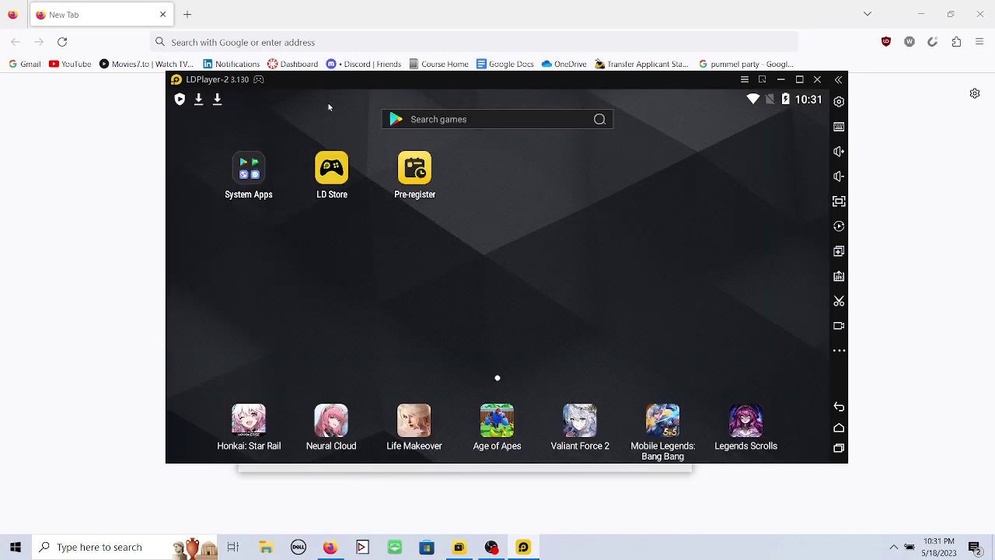
# Install Kingo ROOT from the downloaded KingoRoot.apk, accepting its requested permissions
pyautogui.moveTo(373, 93); pyautogui.dragTo(387, 170)
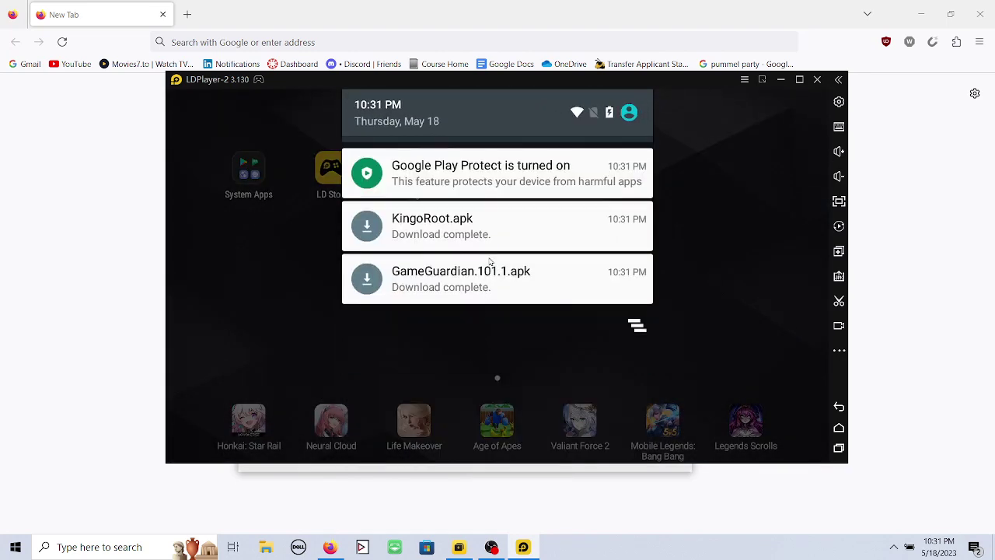
pyautogui.click(492, 223)
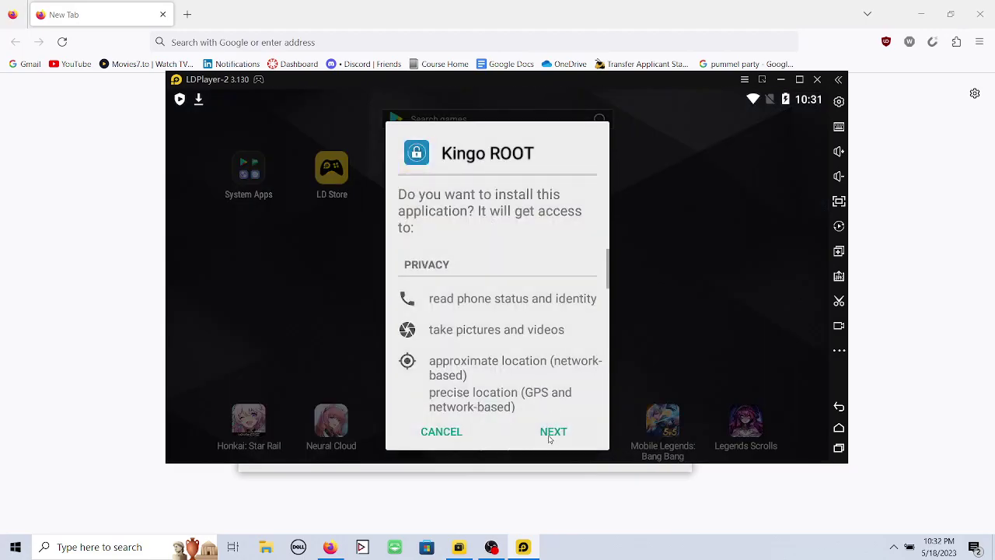
pyautogui.click(551, 432)
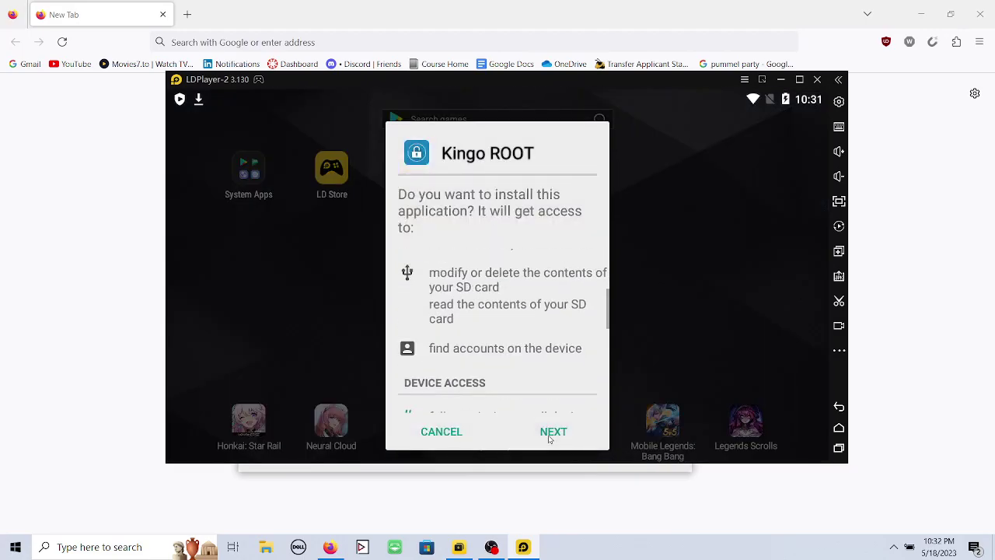
pyautogui.click(551, 432)
pyautogui.click(551, 431)
pyautogui.click(552, 431)
pyautogui.click(549, 438)
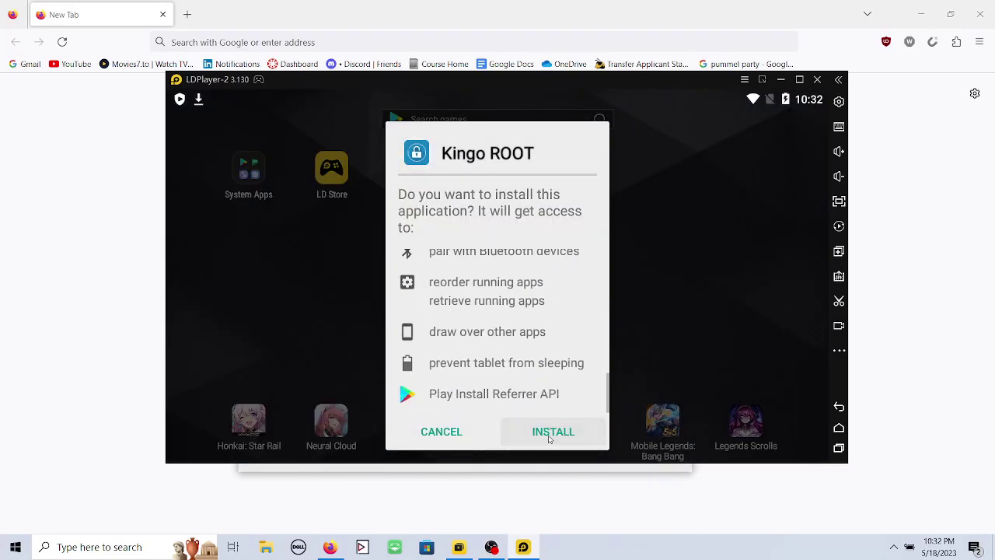
pyautogui.click(716, 341)
# Install GameGuardian from the downloaded GameGuardian.101.1.apk and maximize the emulator window
pyautogui.moveTo(224, 99); pyautogui.dragTo(291, 356)
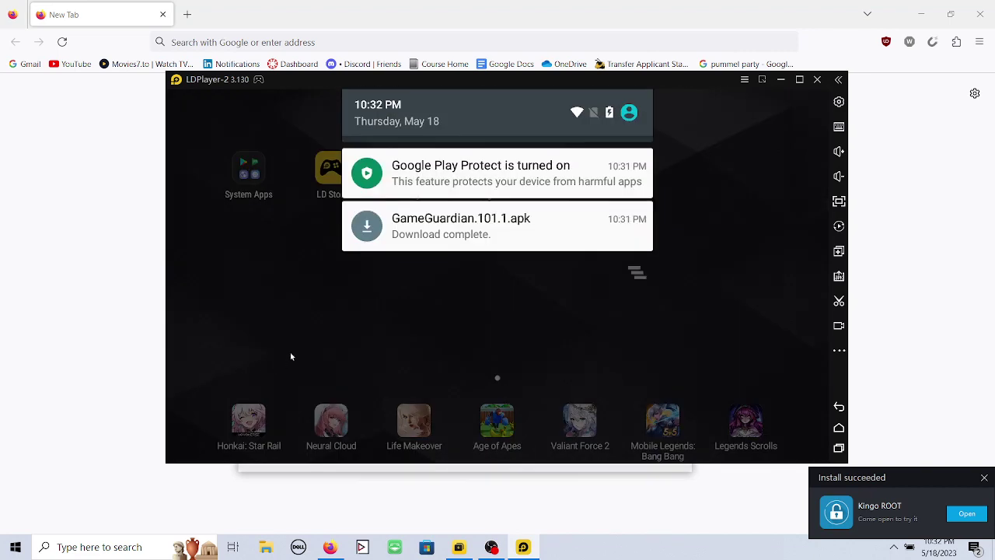
pyautogui.click(440, 225)
pyautogui.click(557, 437)
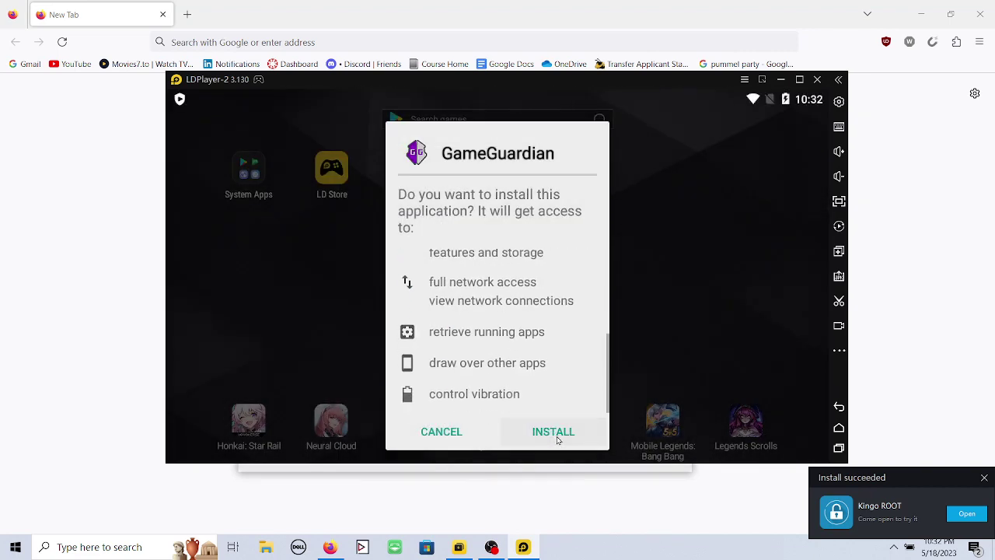
pyautogui.click(555, 435)
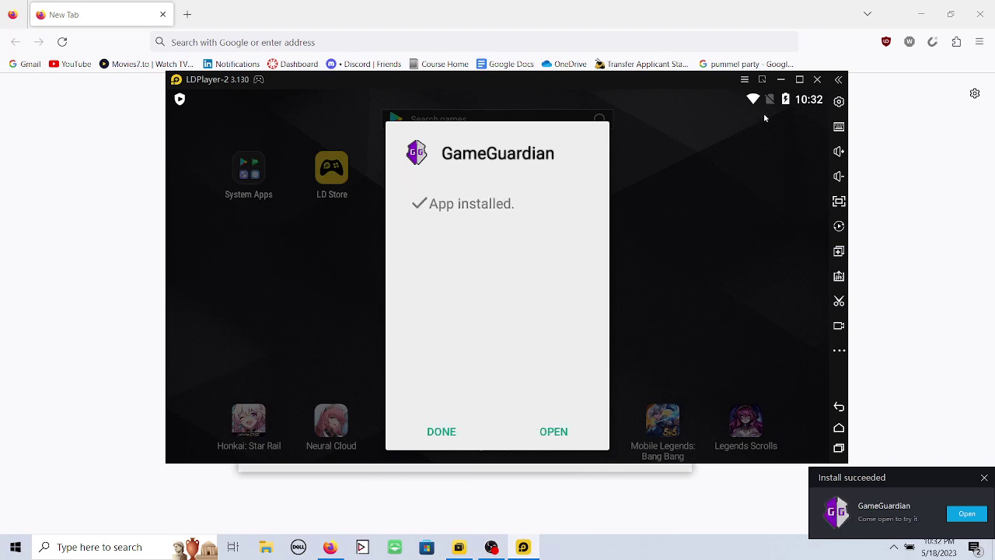
pyautogui.click(799, 79)
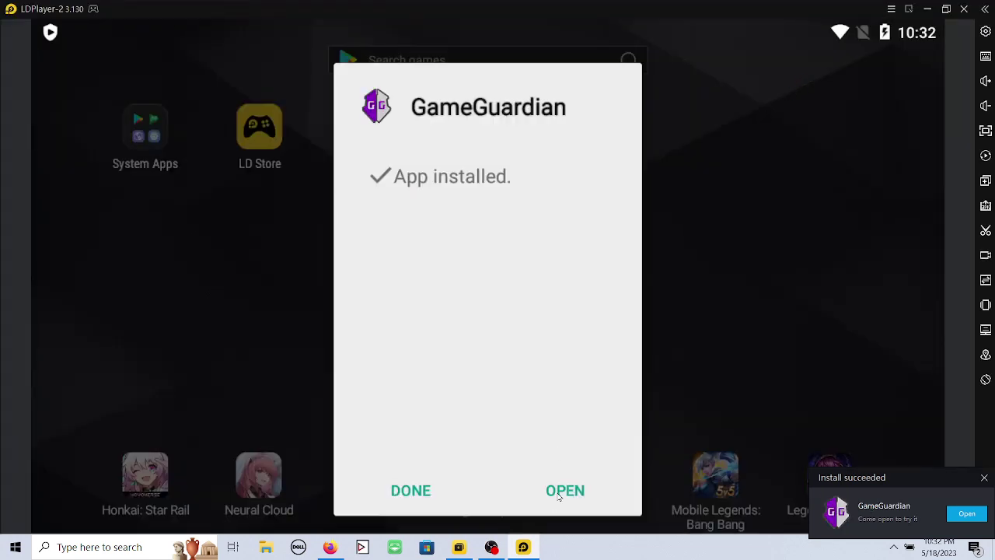
pyautogui.click(718, 377)
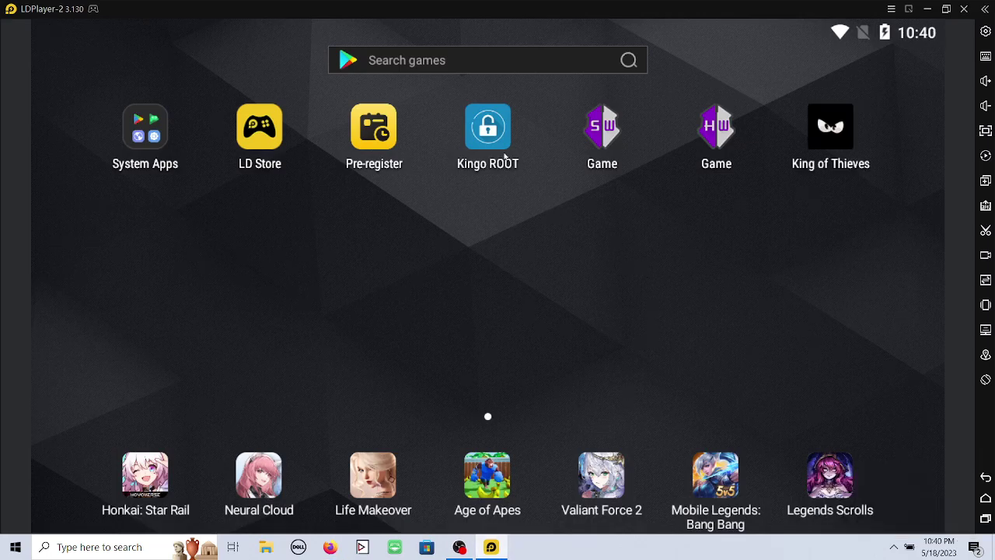
# Check the device's root status in Kingo ROOT and return to the home screen
pyautogui.click(498, 144)
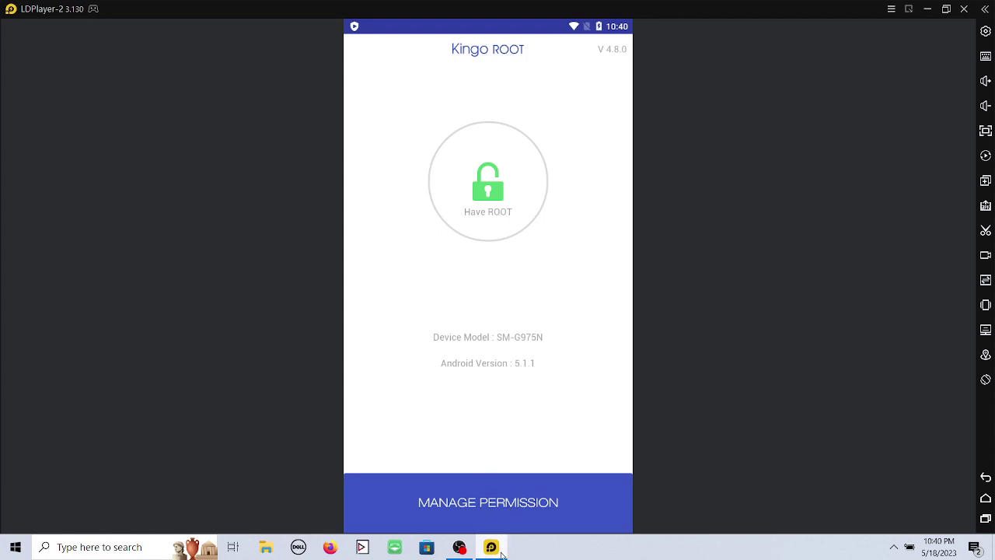
pyautogui.moveTo(502, 553)
pyautogui.click(984, 497)
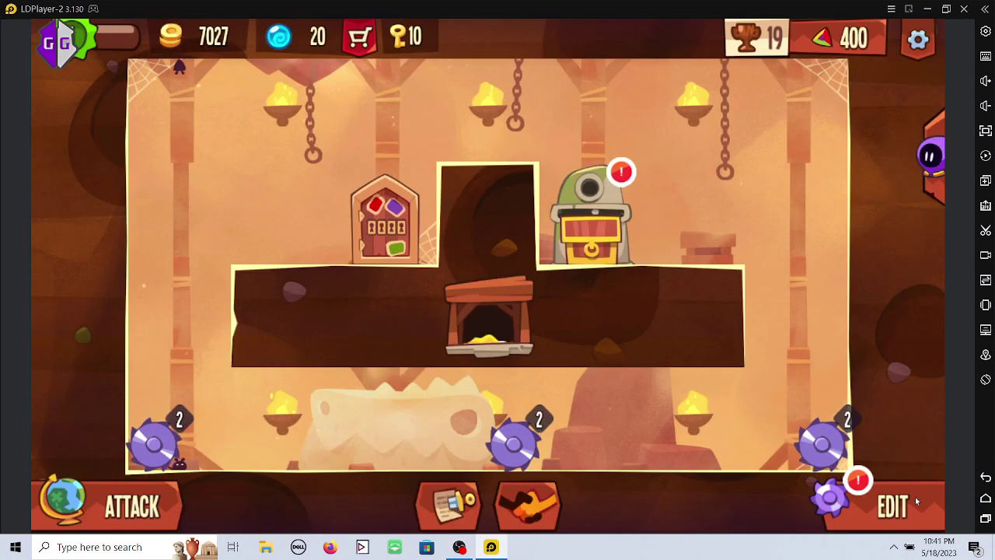
# Enter the King of Thieves dungeon's edit mode and move the entrance door to the dungeon's upper-left corner
pyautogui.click(916, 499)
pyautogui.click(915, 501)
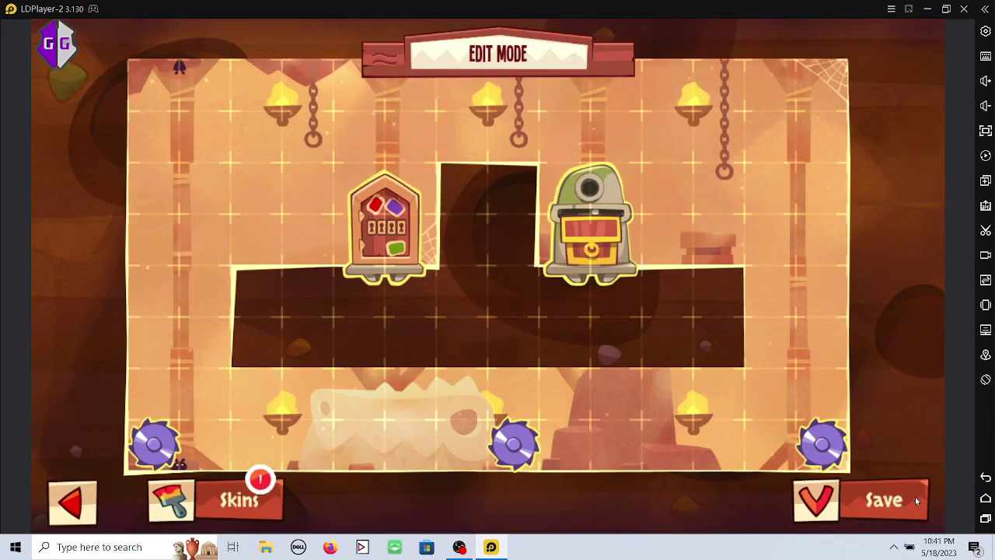
pyautogui.moveTo(401, 227); pyautogui.dragTo(64, 53)
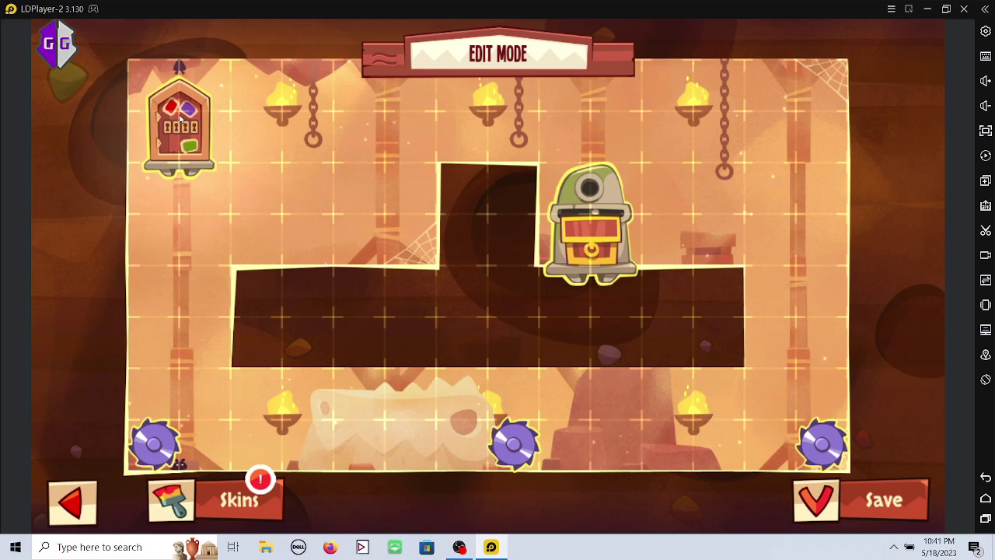
# Attach GameGuardian to the main King of Thieves process and search its memory for the Dword value 64
pyautogui.click(62, 51)
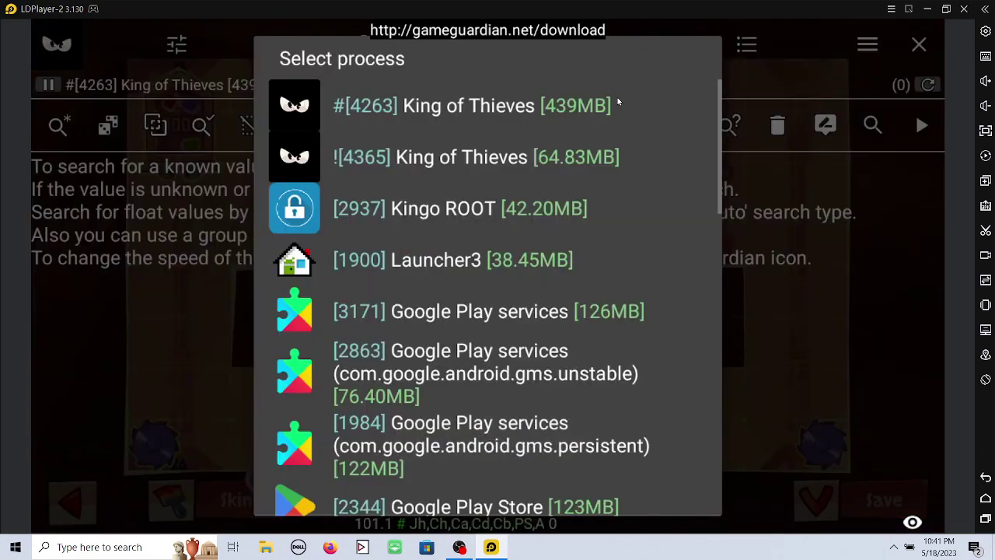
pyautogui.click(617, 99)
pyautogui.click(871, 123)
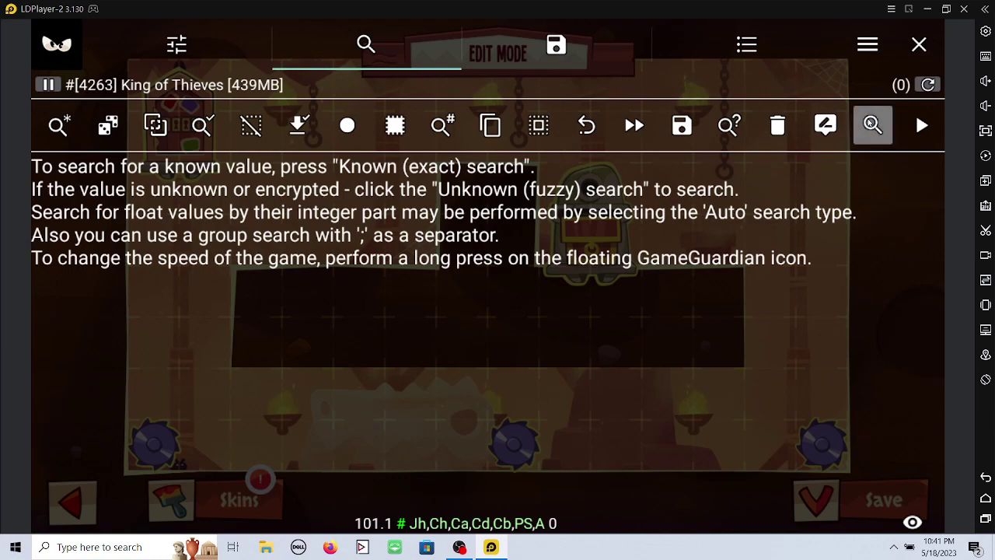
pyautogui.click(837, 164)
pyautogui.click(733, 164)
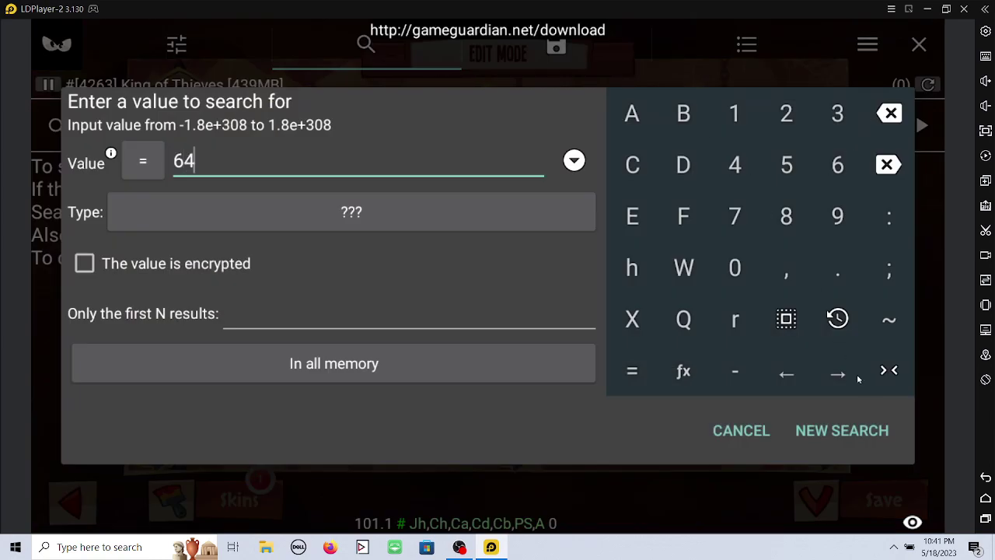
pyautogui.click(864, 430)
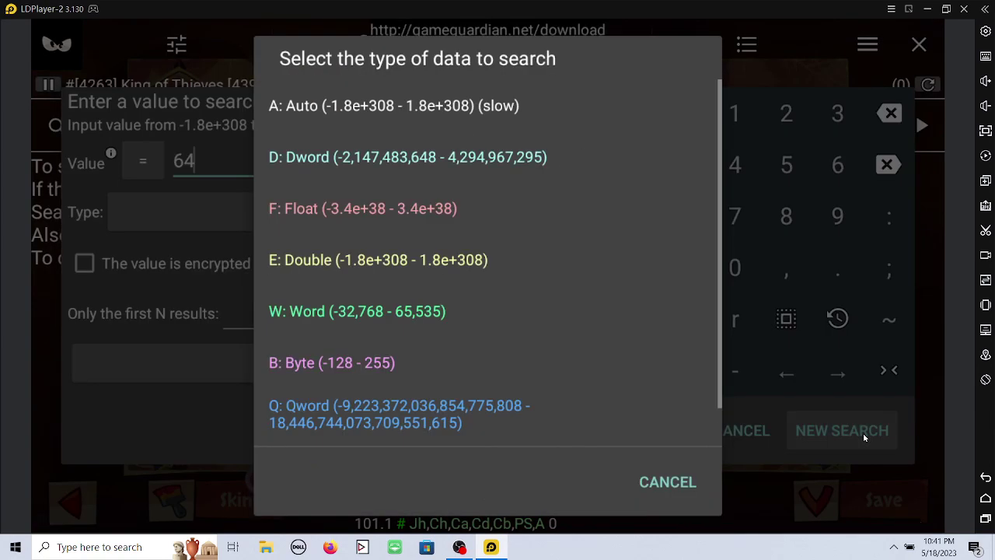
pyautogui.click(522, 158)
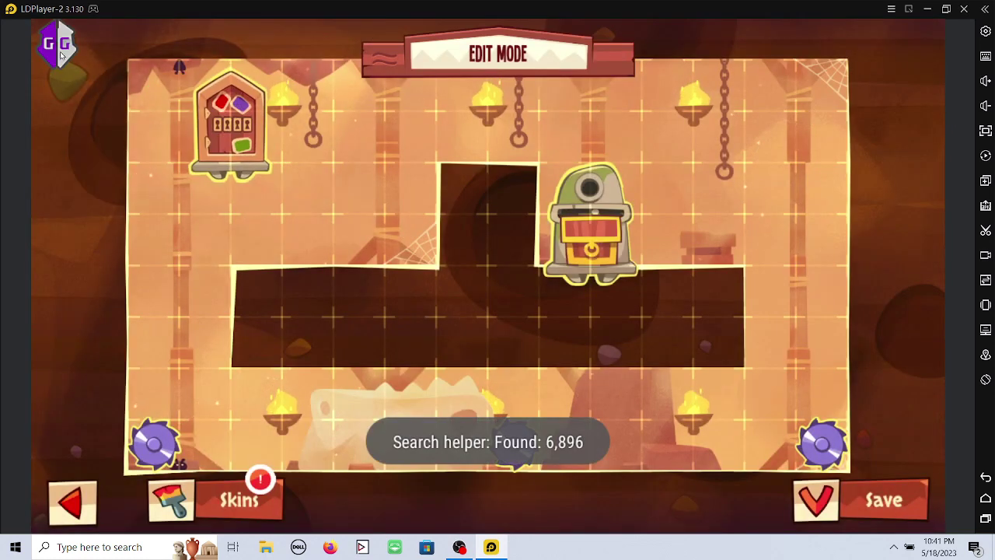
# Refine GameGuardian's search results to the Dword value 128
pyautogui.click(60, 52)
pyautogui.click(758, 113)
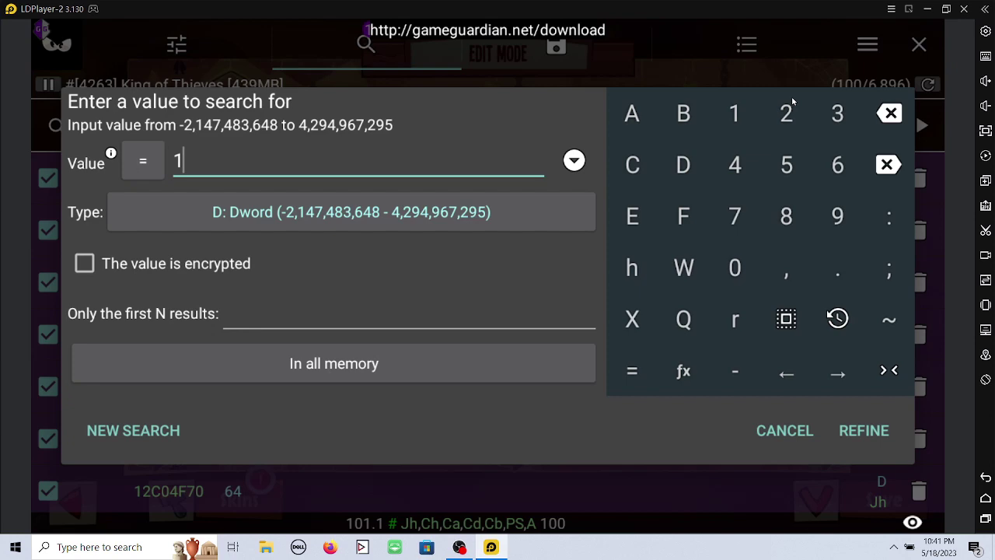
pyautogui.click(794, 101)
pyautogui.click(799, 220)
pyautogui.click(865, 430)
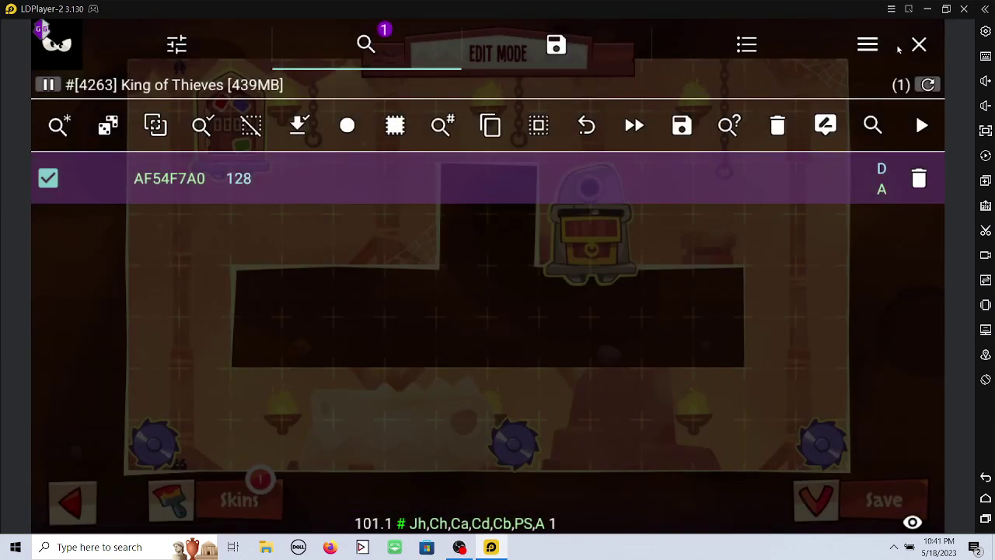
# Move the entrance door one grid cell to the right and check the found address's value in GameGuardian
pyautogui.click(919, 45)
pyautogui.moveTo(240, 130)
pyautogui.mouseDown()
pyautogui.moveTo(189, 130)
pyautogui.moveTo(231, 128)
pyautogui.mouseUp()
pyautogui.click(57, 43)
pyautogui.click(919, 44)
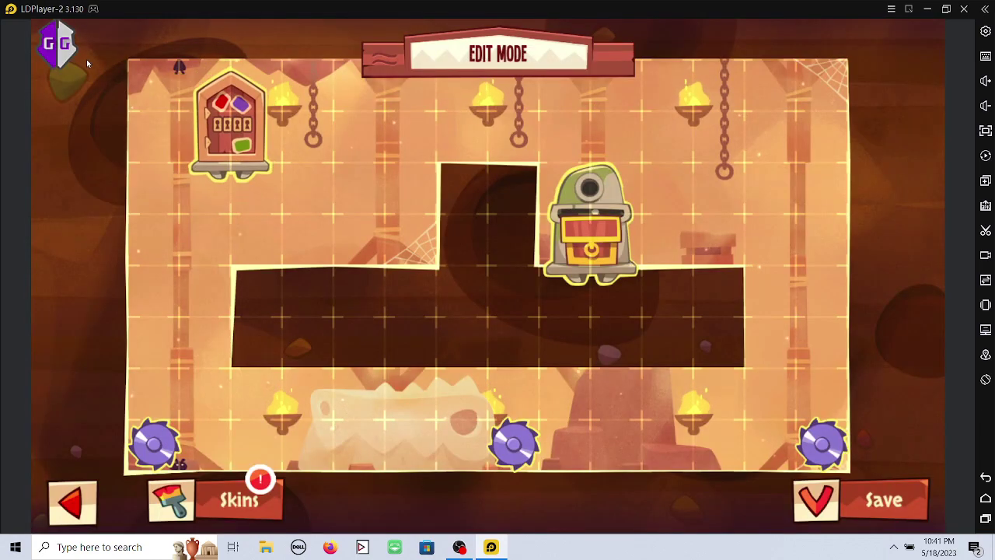
pyautogui.click(57, 44)
pyautogui.click(919, 44)
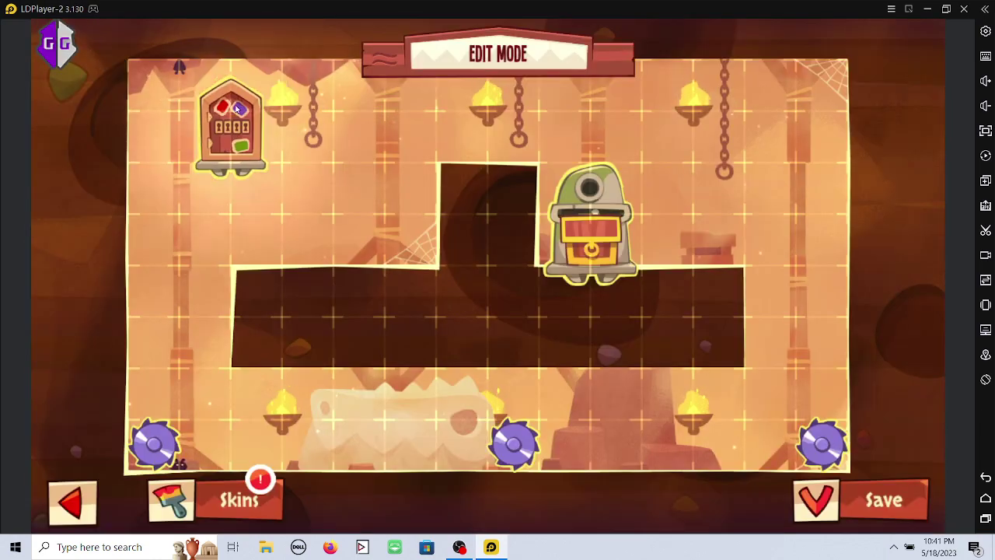
pyautogui.click(61, 44)
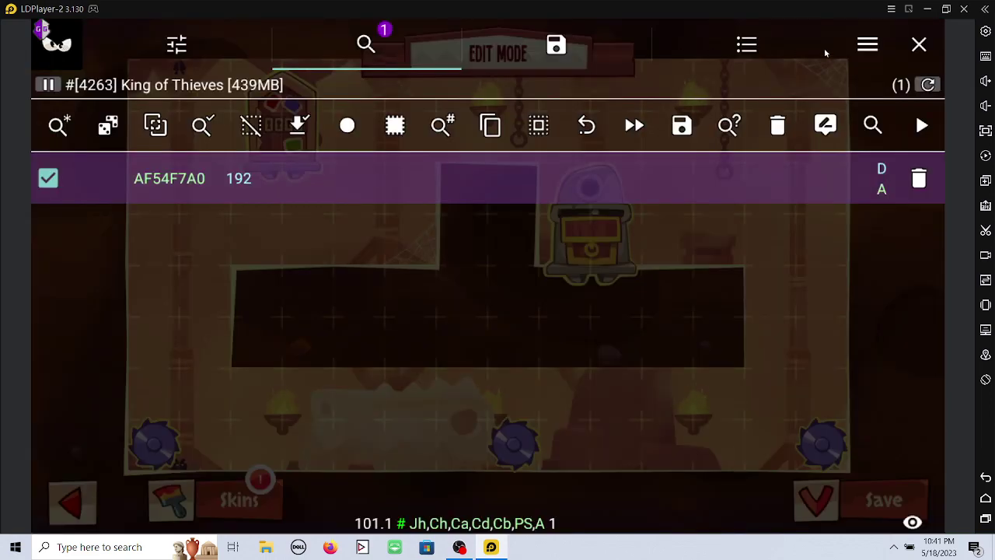
# Go to the found address in memory, add AF54F7D0 to the saved list as Dword, and show that list
pyautogui.click(675, 190)
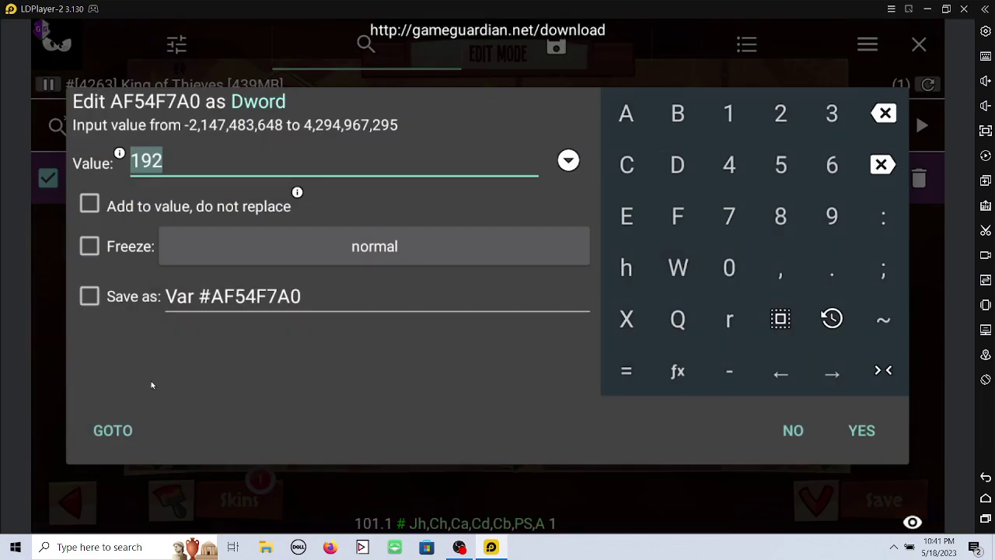
pyautogui.click(109, 435)
pyautogui.moveTo(316, 408); pyautogui.dragTo(351, 232)
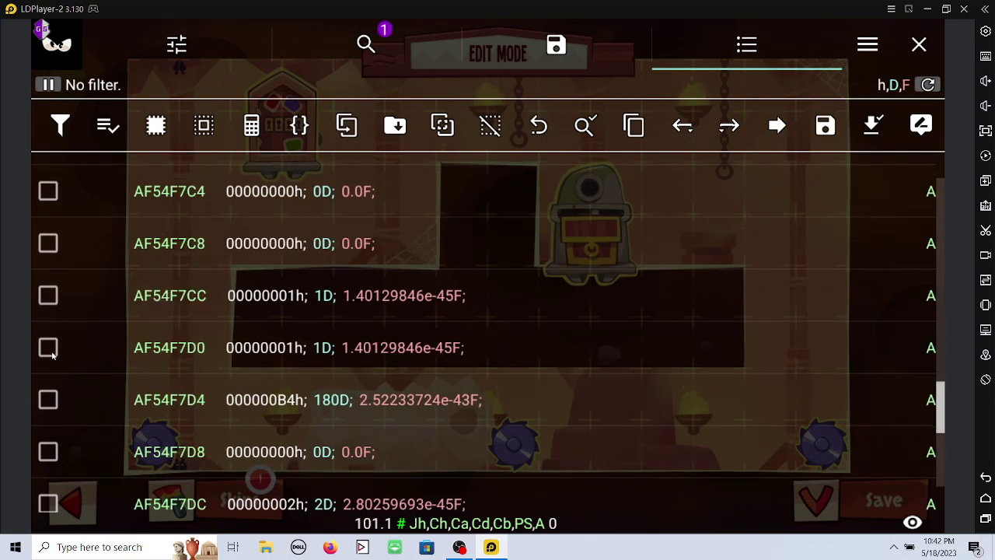
pyautogui.click(48, 349)
pyautogui.click(824, 132)
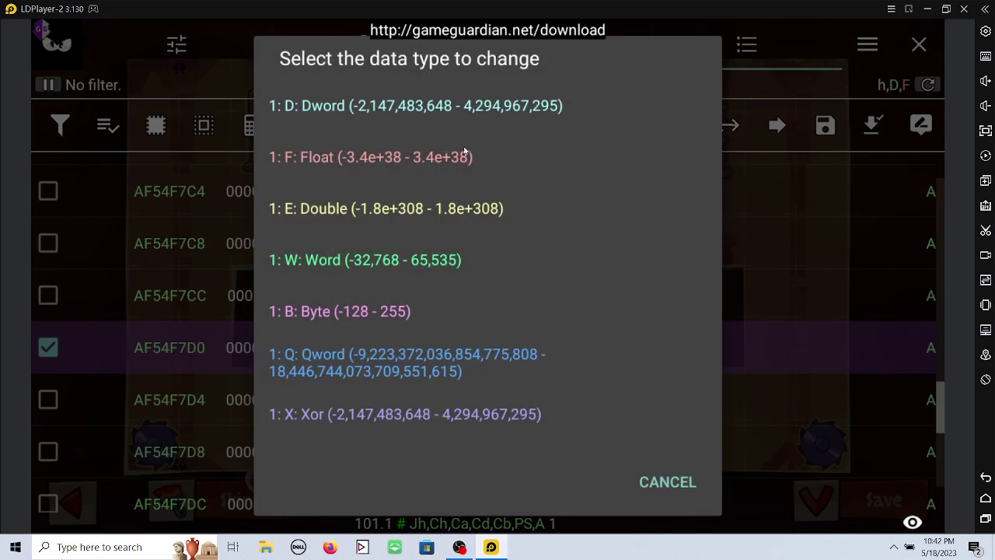
pyautogui.click(449, 107)
pyautogui.click(538, 54)
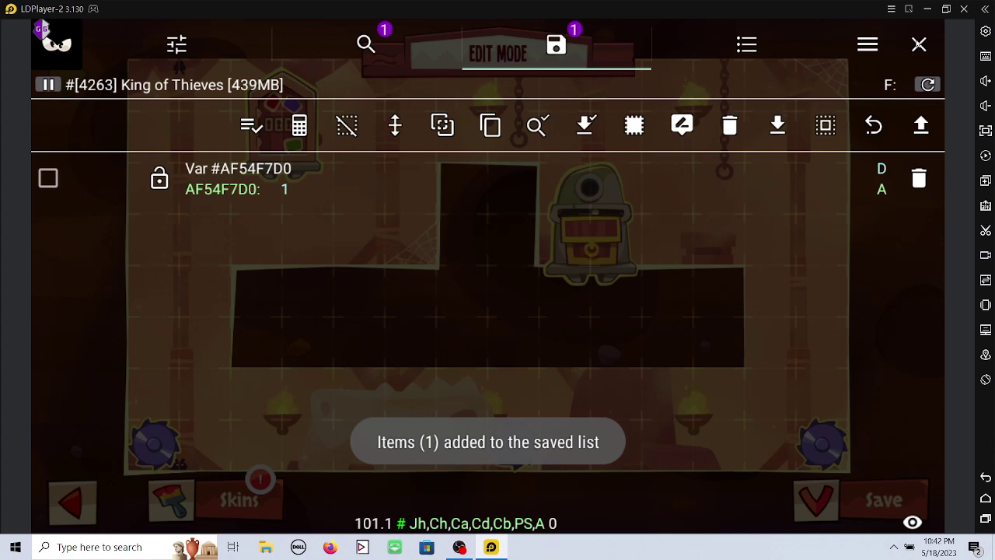
# Set the saved AF54F7D0 entry's value to 8
pyautogui.click(919, 45)
pyautogui.click(56, 49)
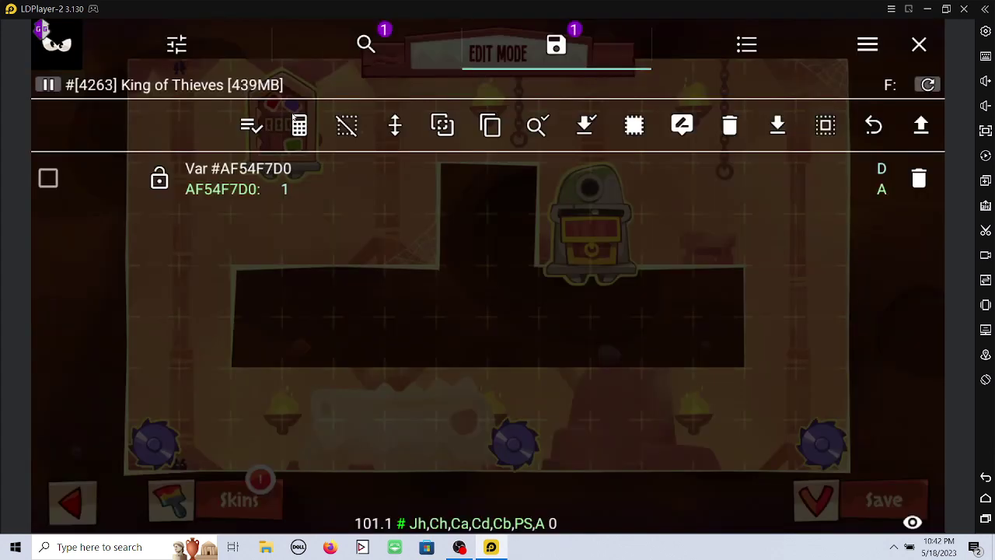
pyautogui.click(334, 185)
pyautogui.click(321, 165)
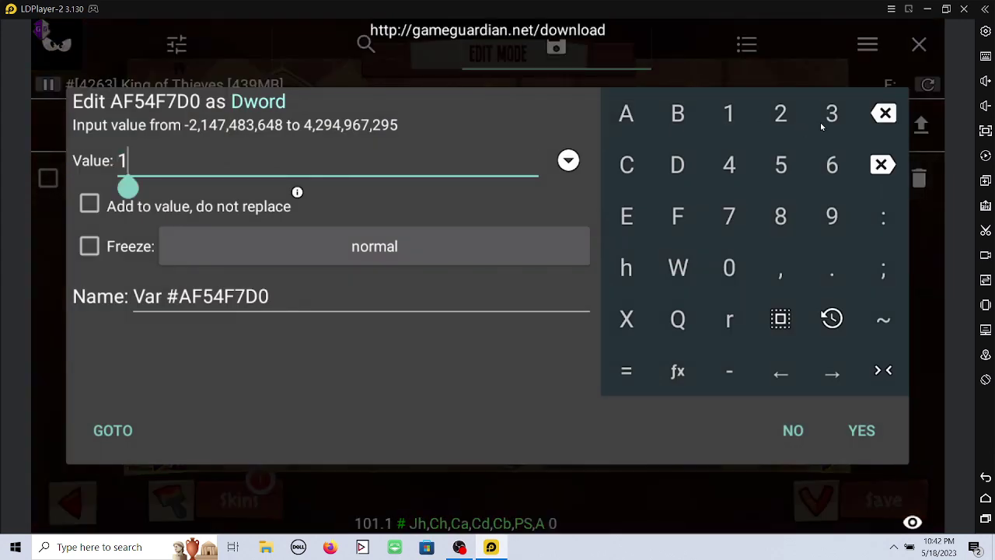
pyautogui.click(886, 114)
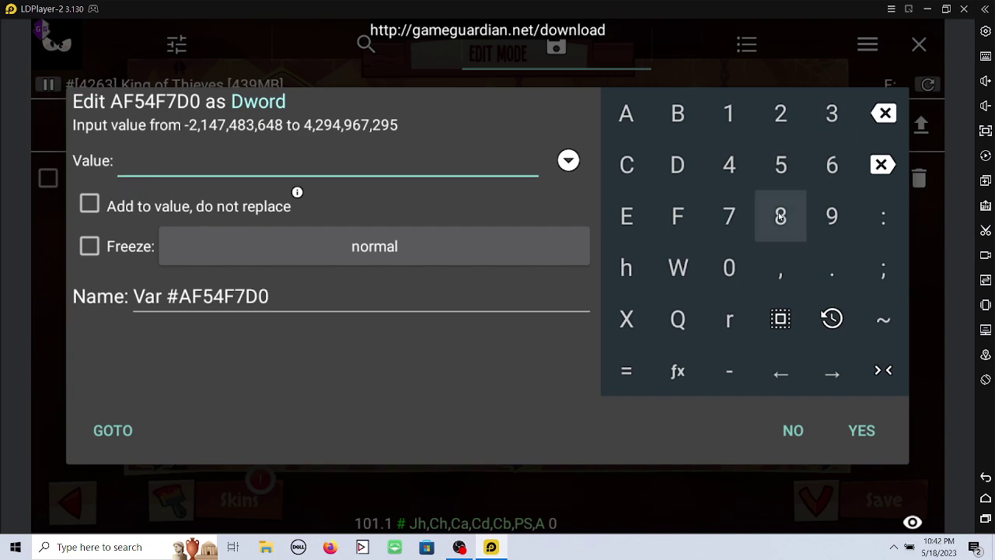
pyautogui.click(864, 434)
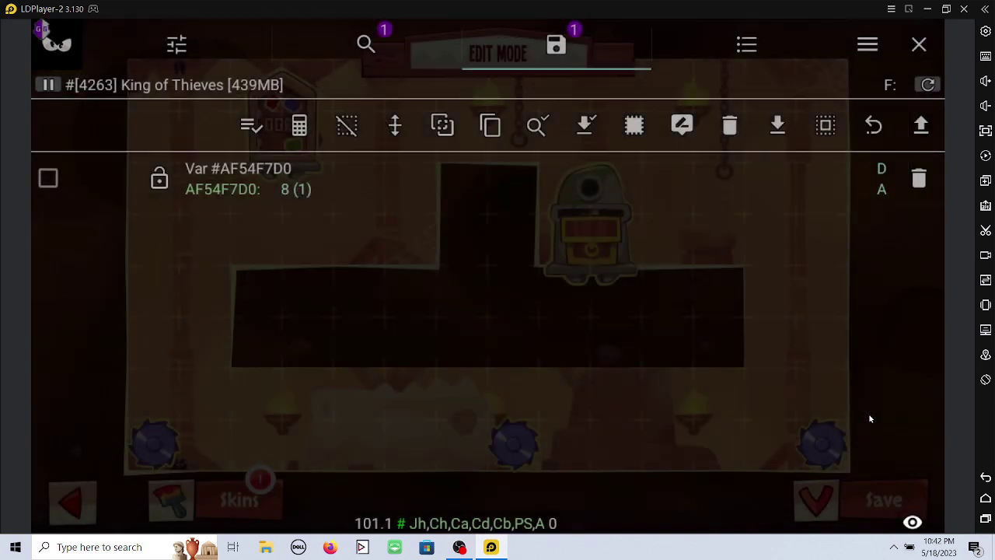
# Close GameGuardian, save the layout to start the dungeon trial, and return to edit mode
pyautogui.click(919, 42)
pyautogui.click(865, 482)
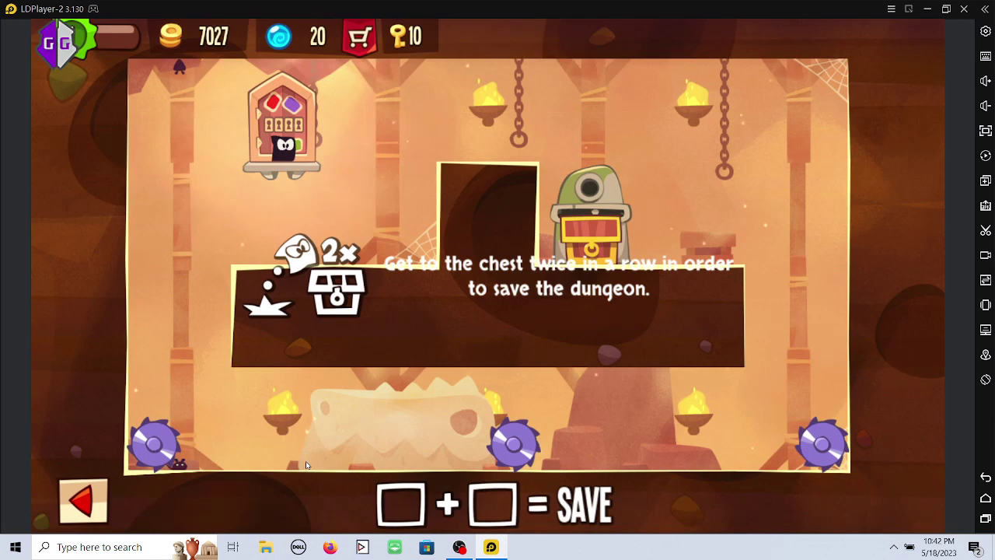
pyautogui.click(72, 502)
# Move the extra saw to the floor and the door into the left passage, then save and return to edit mode
pyautogui.moveTo(292, 125); pyautogui.dragTo(389, 129)
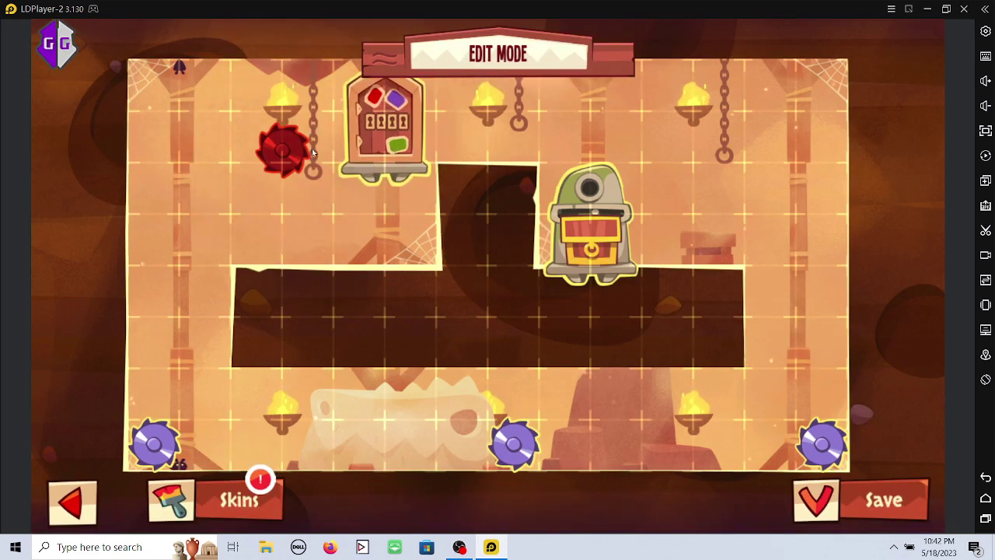
pyautogui.moveTo(282, 151); pyautogui.dragTo(295, 462)
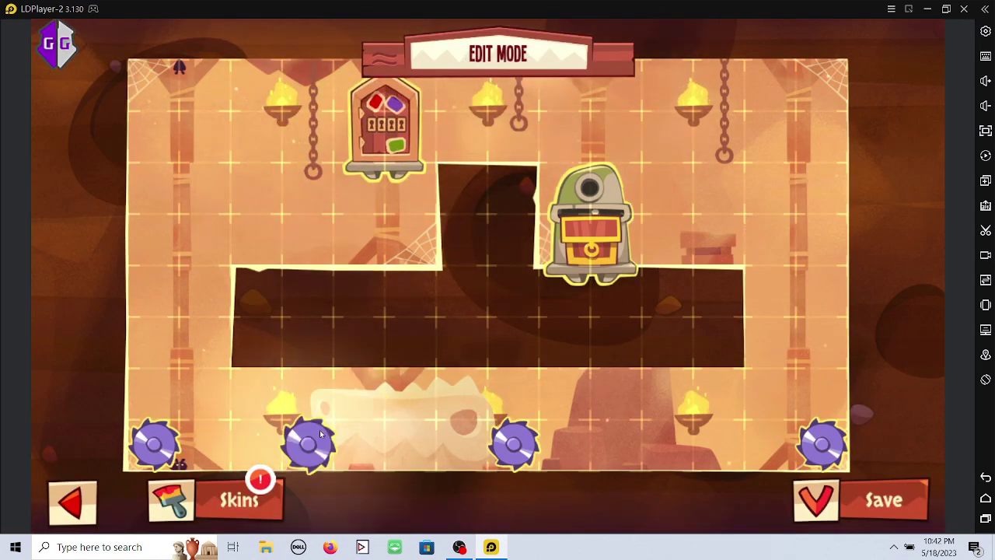
pyautogui.moveTo(385, 129); pyautogui.dragTo(180, 328)
pyautogui.click(863, 497)
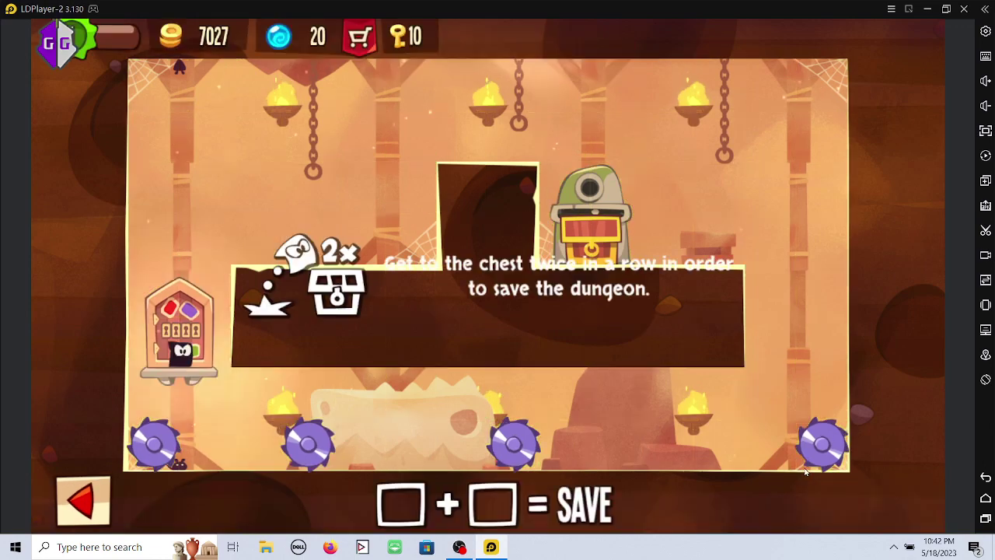
pyautogui.click(685, 348)
pyautogui.click(83, 501)
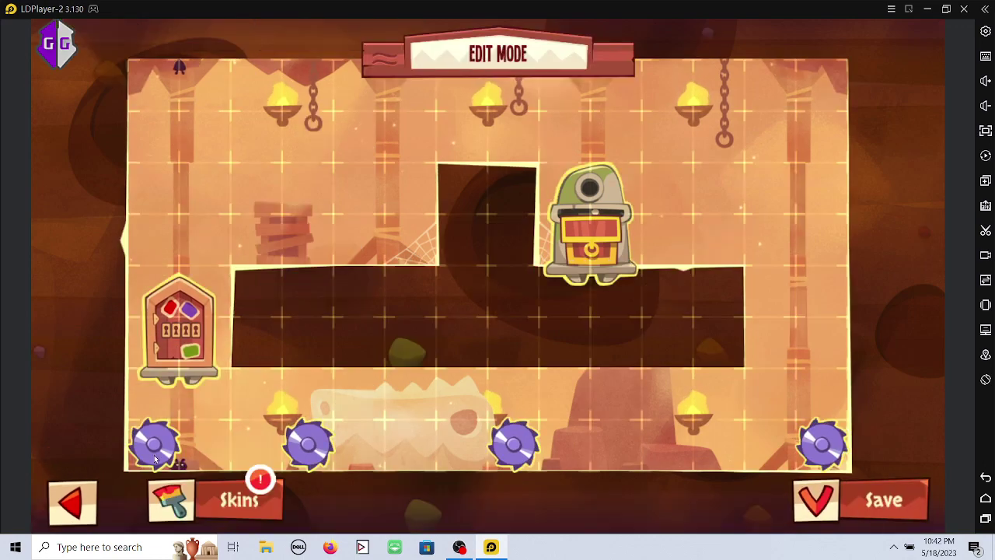
# Move the saw in the lower-left corner along the floor to near the lower-right saw and save the layout
pyautogui.moveTo(154, 444); pyautogui.dragTo(719, 444)
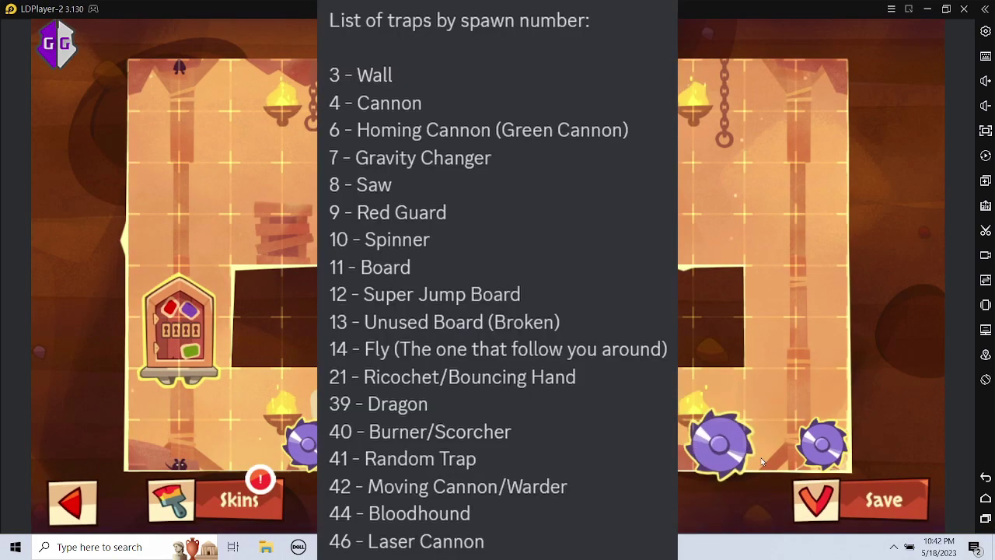
pyautogui.click(863, 498)
pyautogui.click(733, 385)
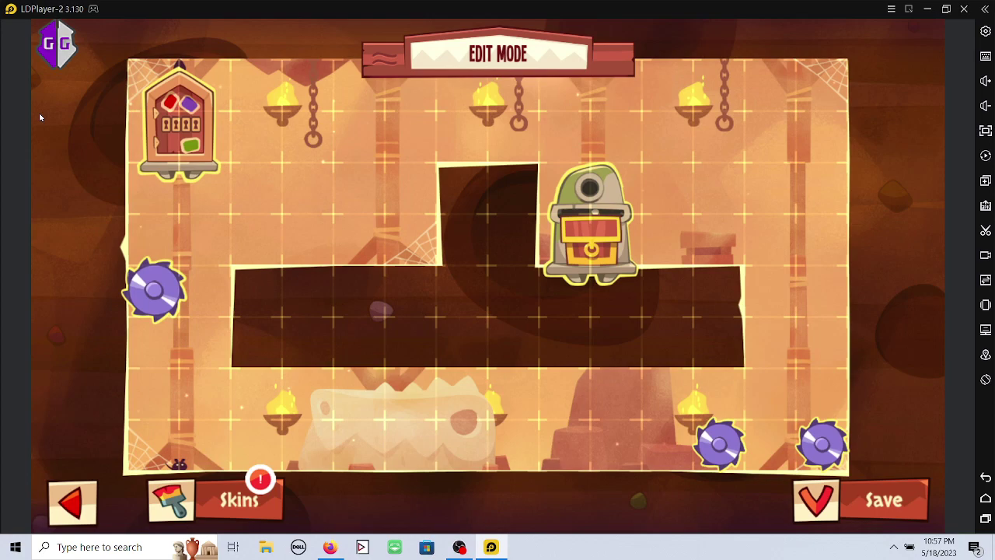
# Leave edit mode for the dungeon's main view and enter edit mode again
pyautogui.click(74, 480)
pyautogui.click(391, 377)
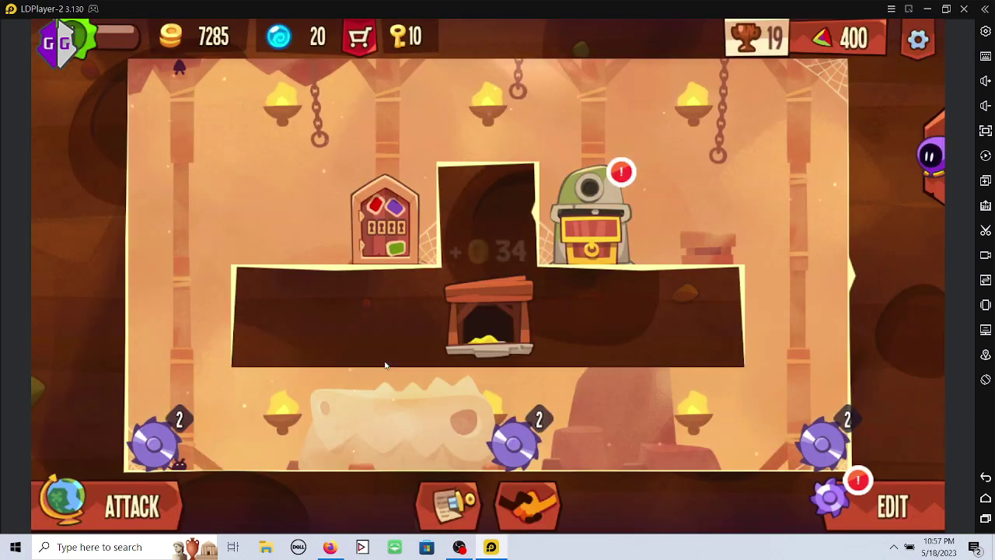
pyautogui.click(894, 501)
# Run a new GameGuardian memory search for the Dword value 32
pyautogui.click(58, 46)
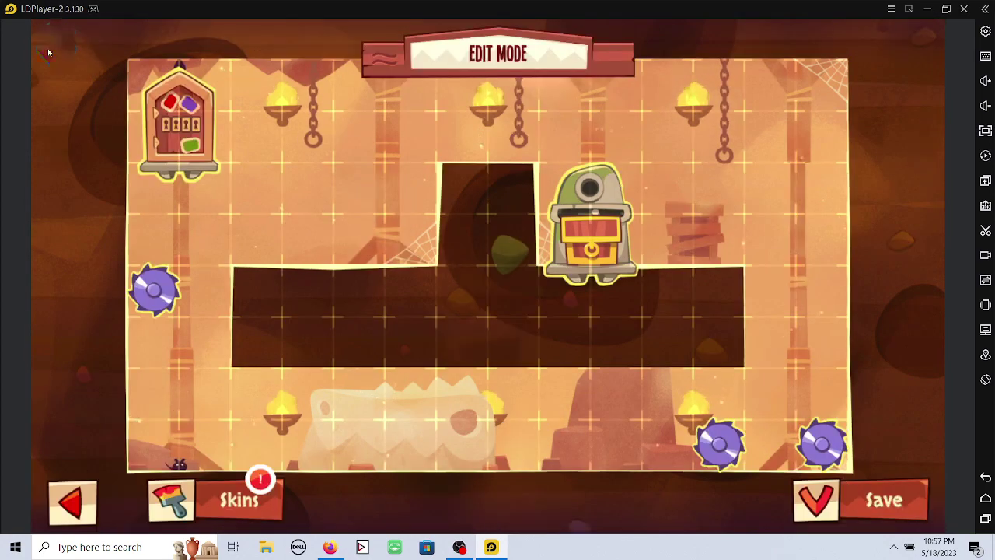
pyautogui.click(873, 125)
pyautogui.click(837, 113)
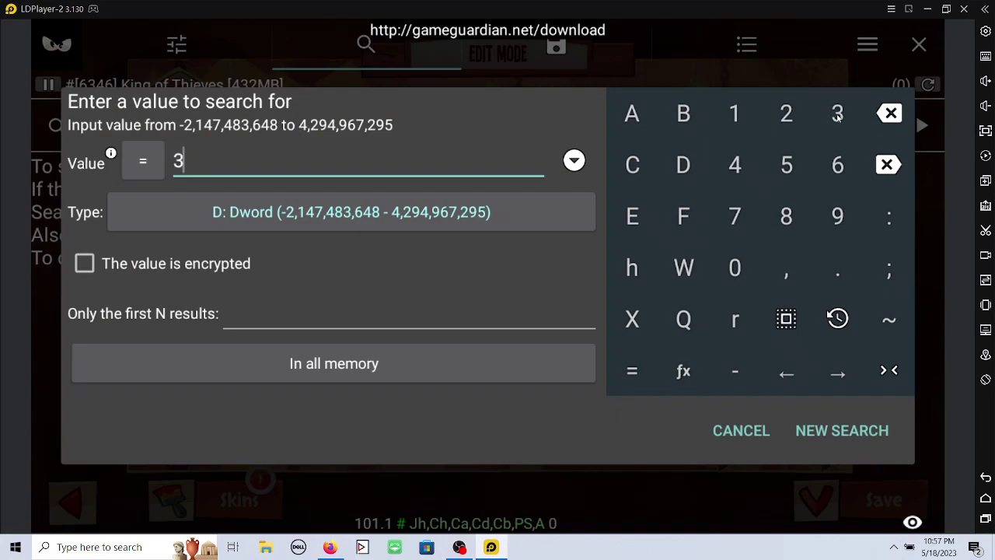
pyautogui.click(786, 113)
pyautogui.click(837, 436)
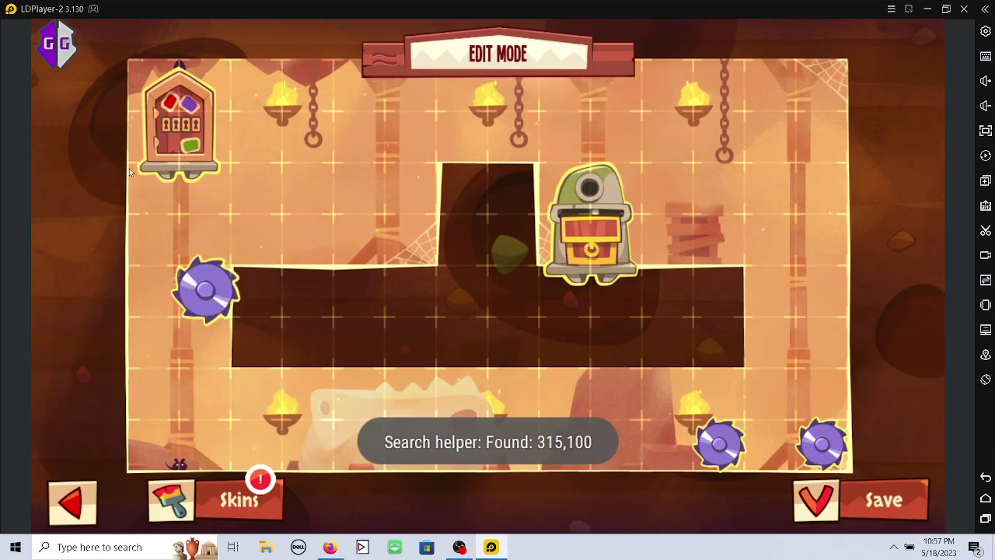
# Refine GameGuardian's search results to the Dword value 96
pyautogui.click(57, 44)
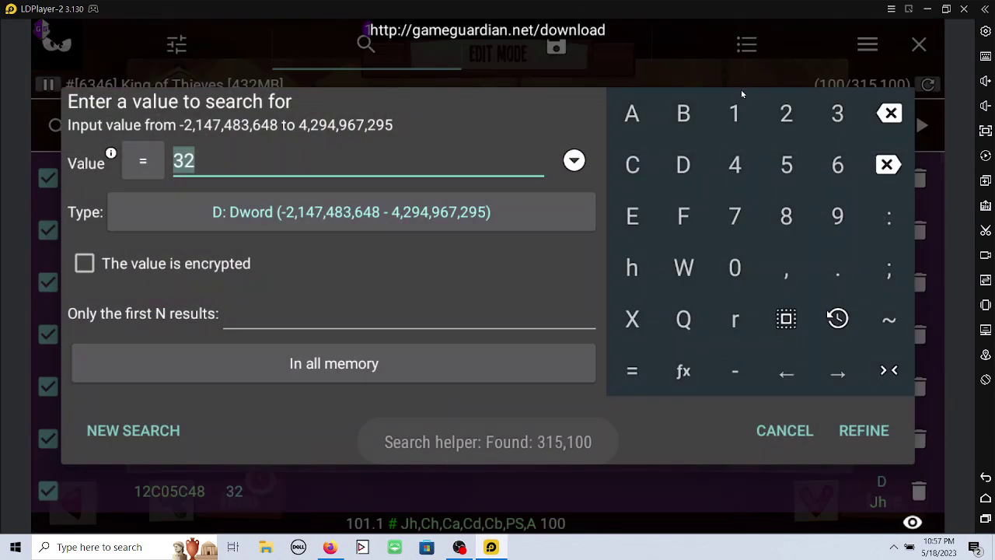
pyautogui.click(837, 216)
pyautogui.click(837, 165)
pyautogui.click(860, 432)
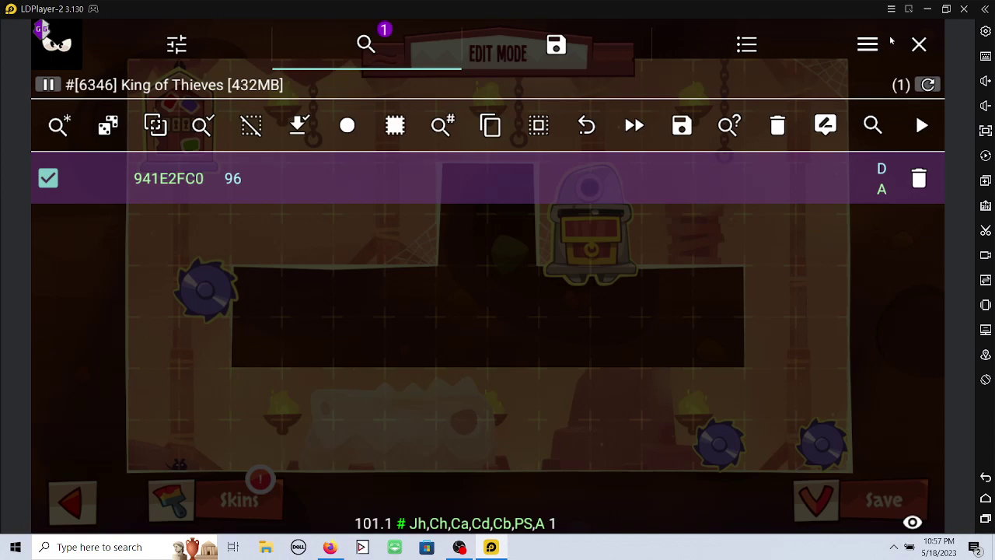
# Move the left saw one cell right and up onto the ledge, and reopen GameGuardian
pyautogui.click(919, 44)
pyautogui.moveTo(222, 270); pyautogui.dragTo(257, 238)
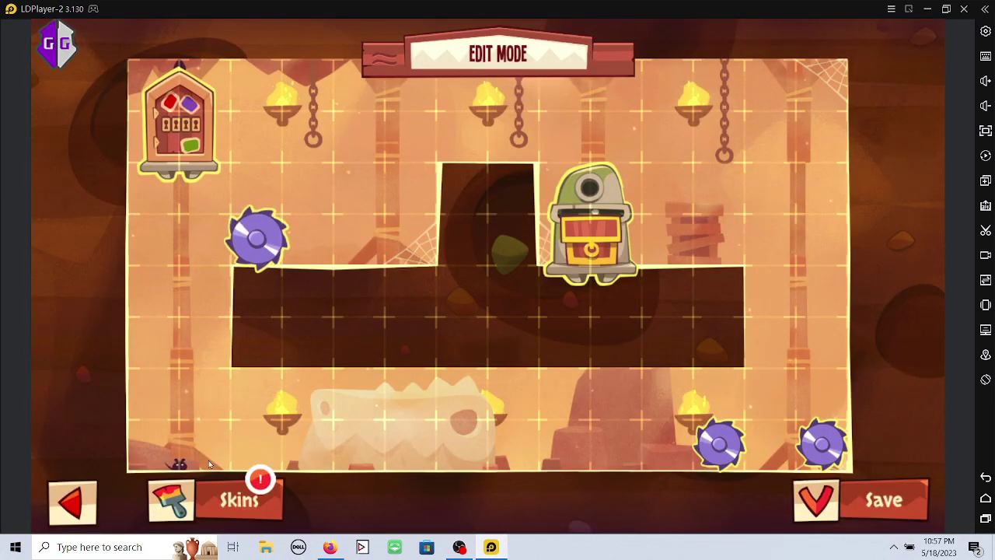
pyautogui.click(57, 44)
# Jump to the found value in the memory editor, add 941E2FC0 and 941E2FC4 to the saved list, and return to the game
pyautogui.click(317, 192)
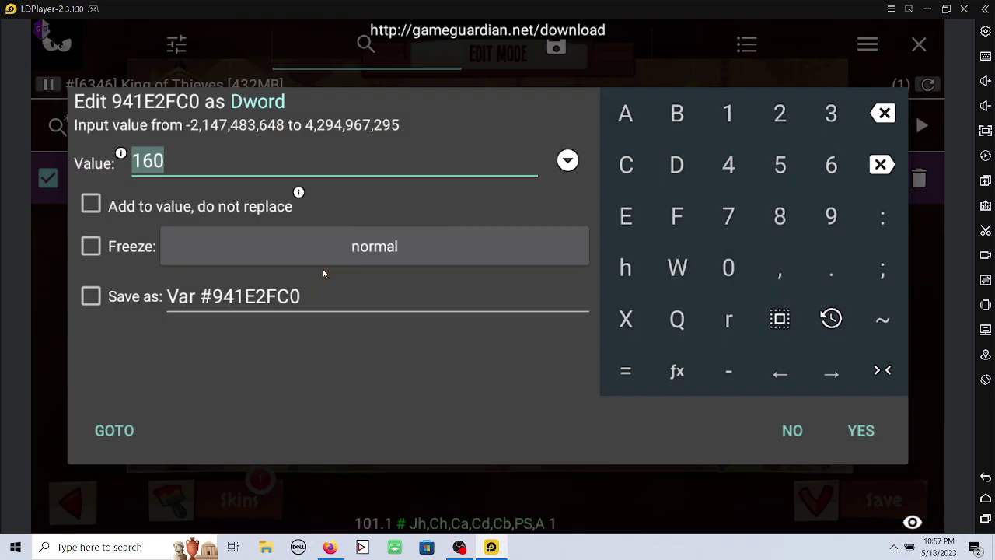
pyautogui.click(114, 431)
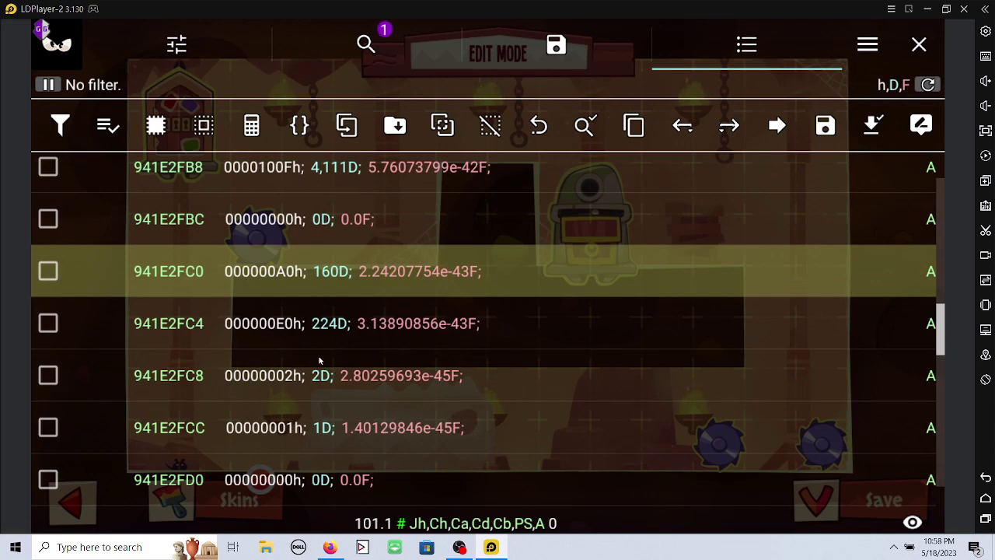
pyautogui.click(48, 272)
pyautogui.click(49, 323)
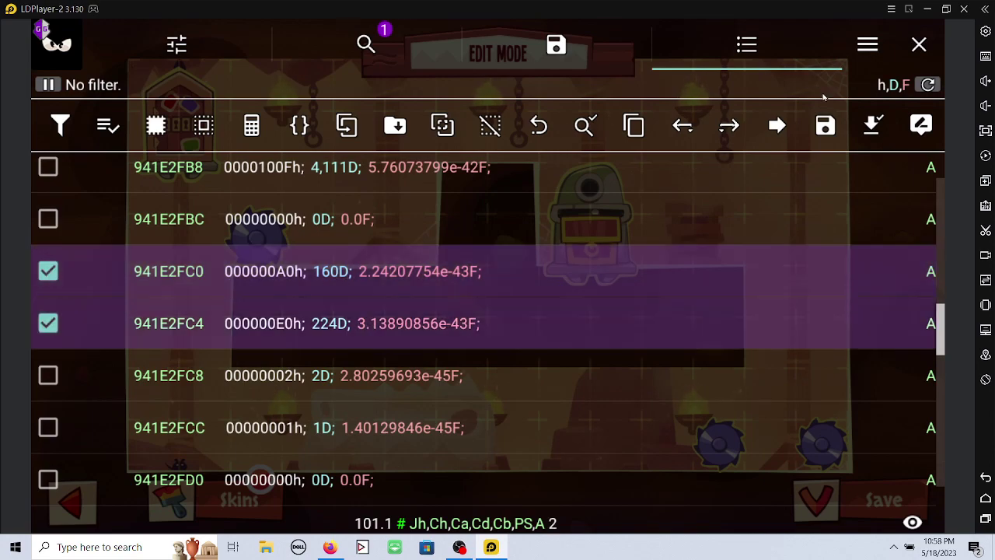
pyautogui.click(827, 123)
pyautogui.click(413, 113)
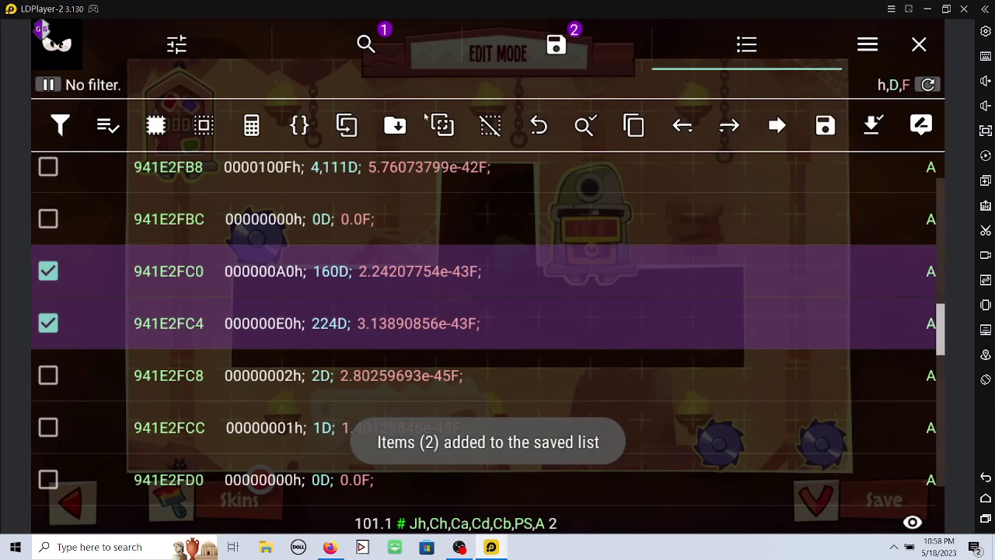
pyautogui.click(566, 45)
pyautogui.click(919, 45)
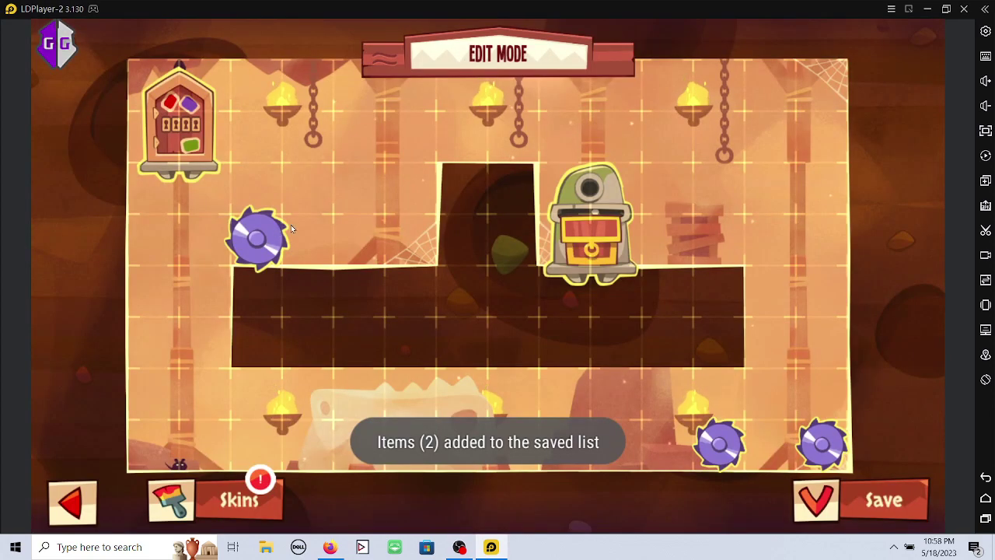
# Jump to address 941E2FC0 in the memory editor again and add the nearby value at 941E2FF0 to the saved list
pyautogui.click(58, 45)
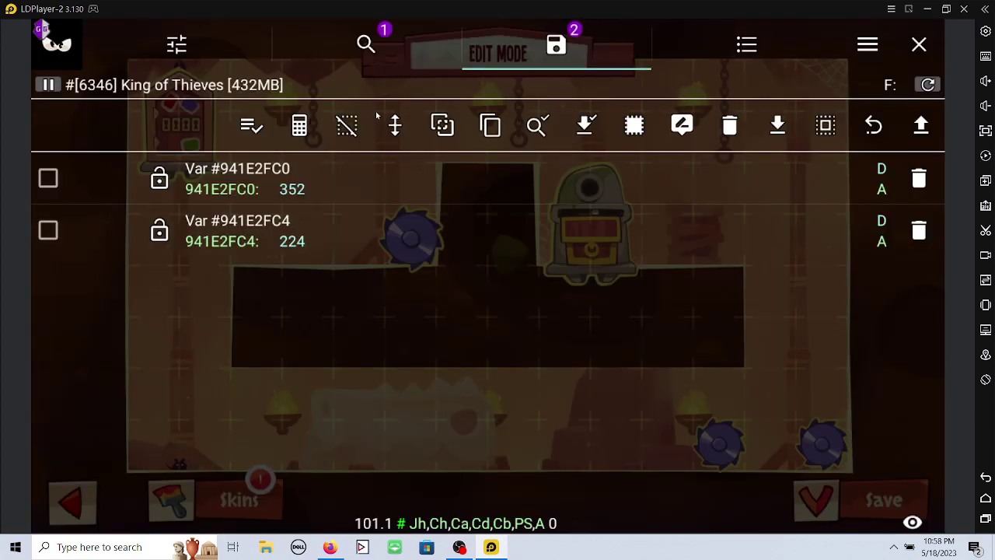
pyautogui.click(369, 53)
pyautogui.click(237, 179)
pyautogui.click(123, 428)
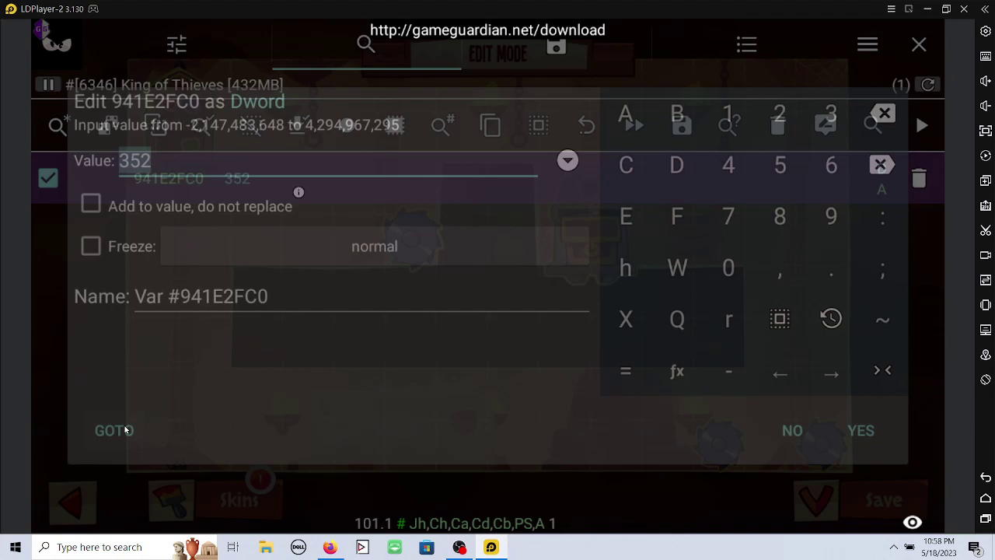
pyautogui.scroll(-3, 311, 408)
pyautogui.scroll(-5, 282, 408)
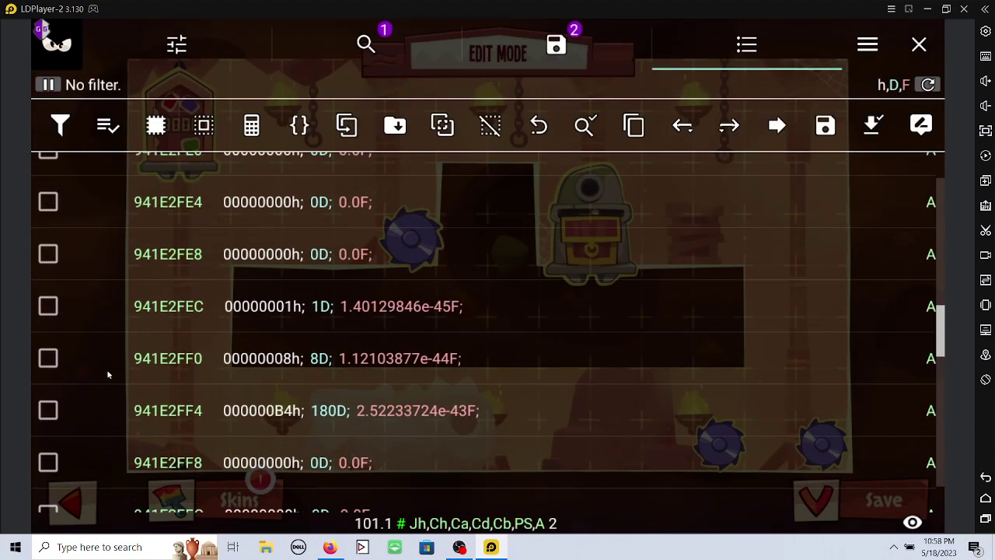
pyautogui.click(48, 358)
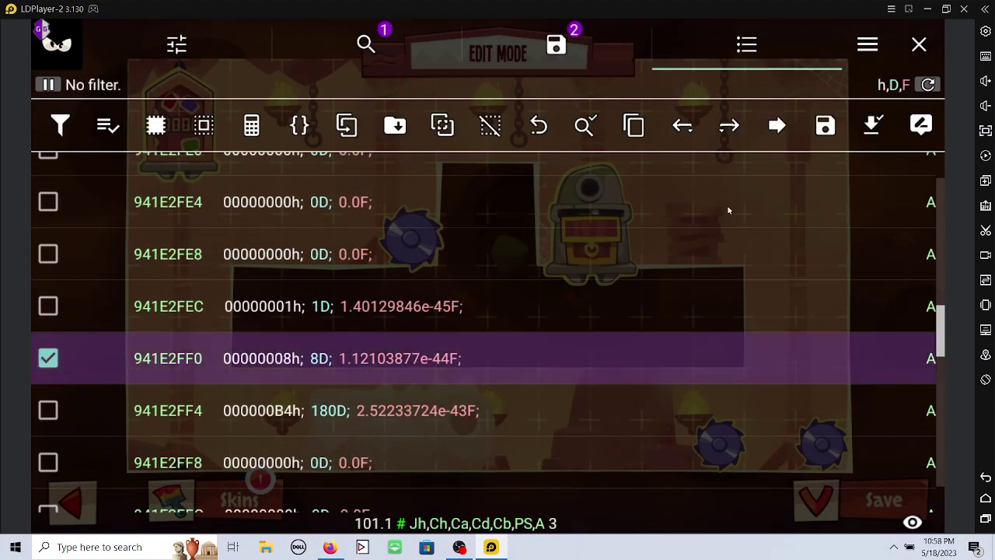
pyautogui.click(824, 125)
pyautogui.click(447, 104)
pyautogui.click(556, 45)
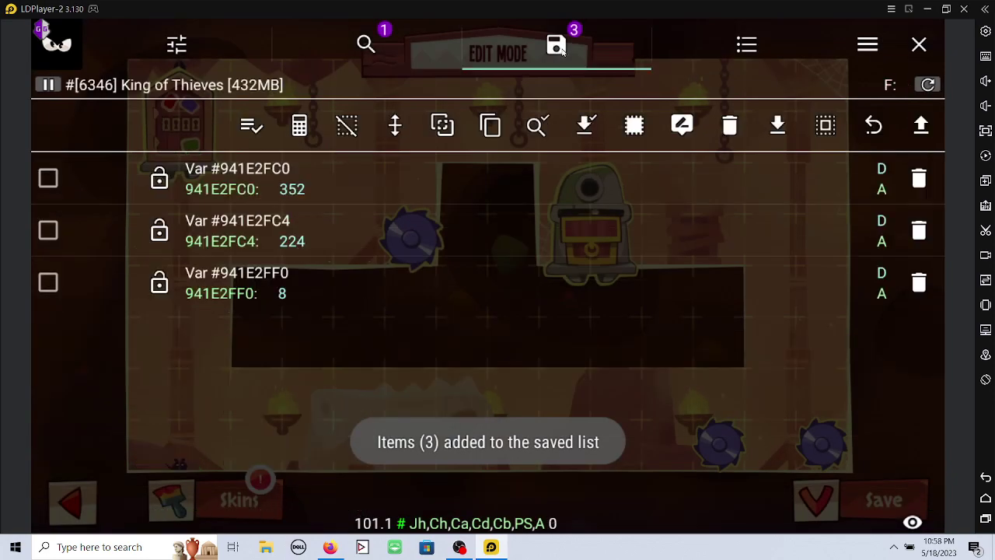
pyautogui.click(330, 283)
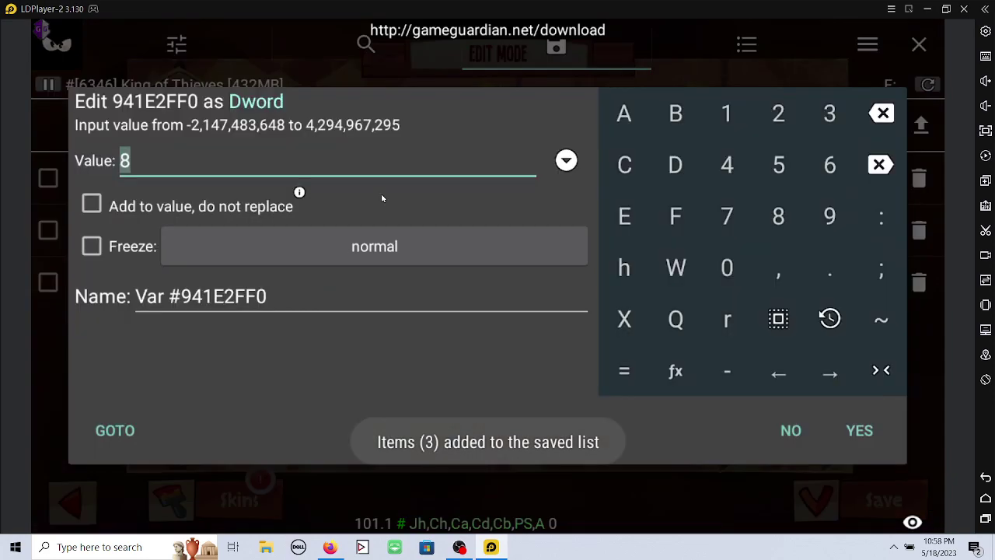
pyautogui.click(921, 45)
# Return to the game and move the saw beside the pillar one cell up and left, into the open air above the ledge
pyautogui.click(920, 44)
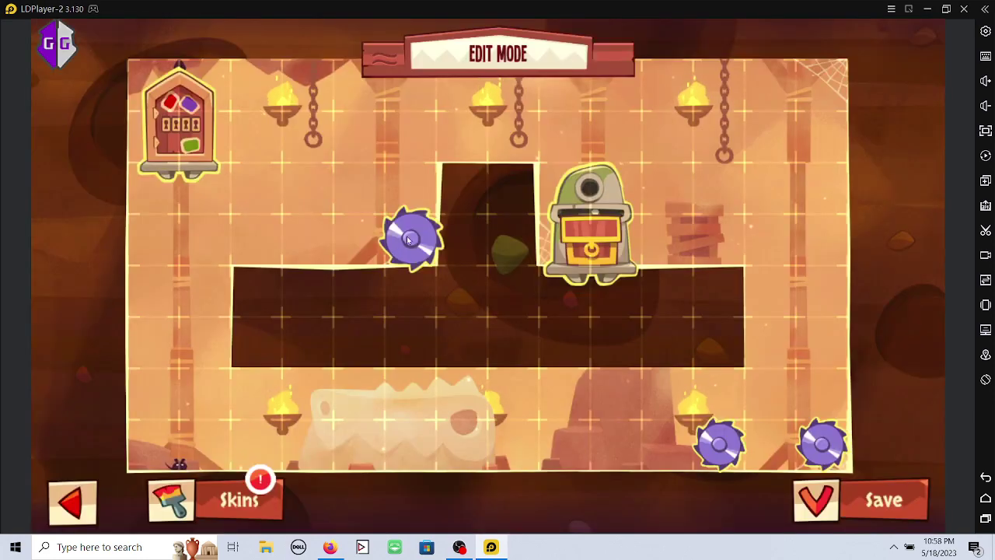
pyautogui.moveTo(407, 236)
pyautogui.mouseDown()
pyautogui.moveTo(256, 288)
pyautogui.moveTo(479, 261)
pyautogui.moveTo(408, 234)
pyautogui.mouseUp()
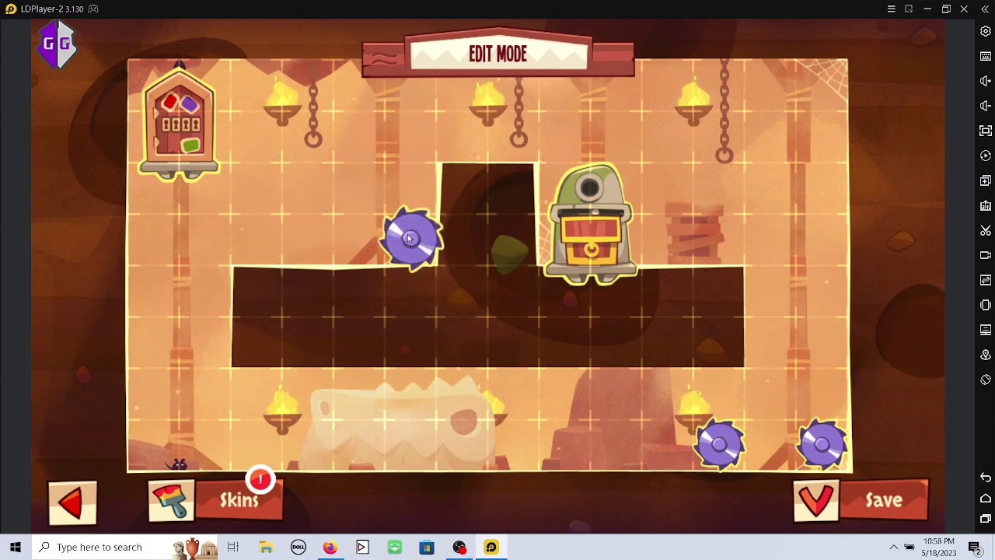
pyautogui.moveTo(408, 234); pyautogui.dragTo(360, 187)
pyautogui.moveTo(342, 222)
pyautogui.mouseDown()
pyautogui.moveTo(288, 266)
pyautogui.moveTo(342, 217)
pyautogui.mouseUp()
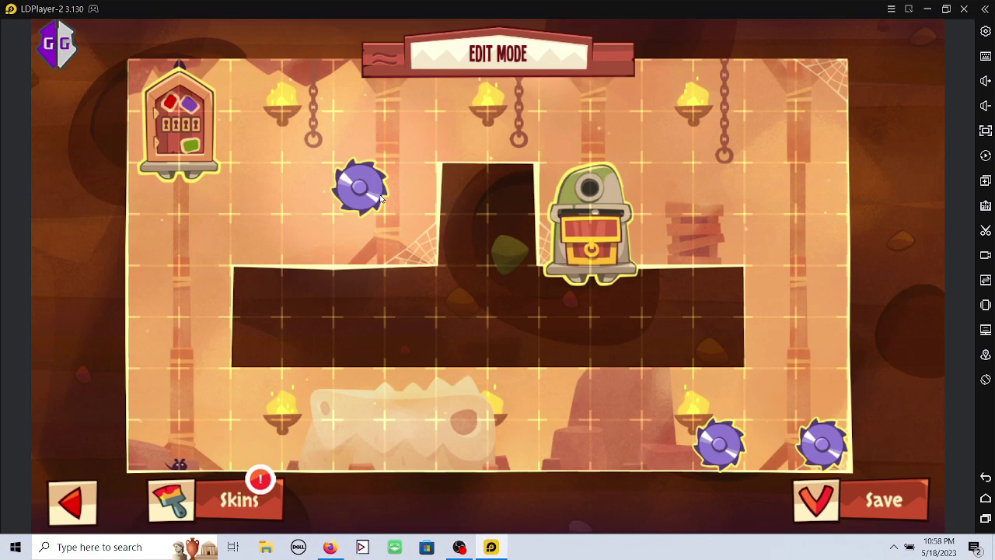
# Set the saved Dword value 941E2FC0 to 256 in GameGuardian
pyautogui.click(62, 50)
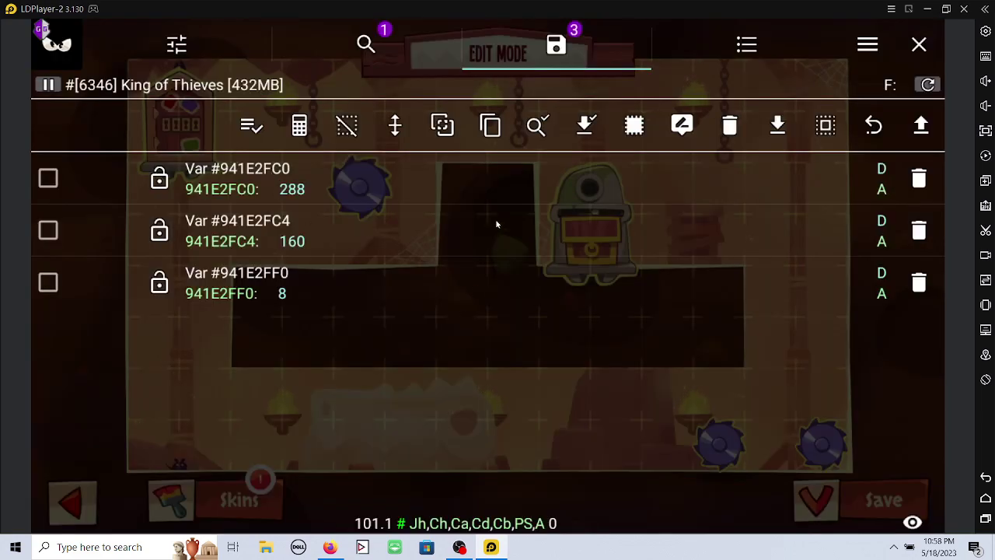
pyautogui.click(478, 189)
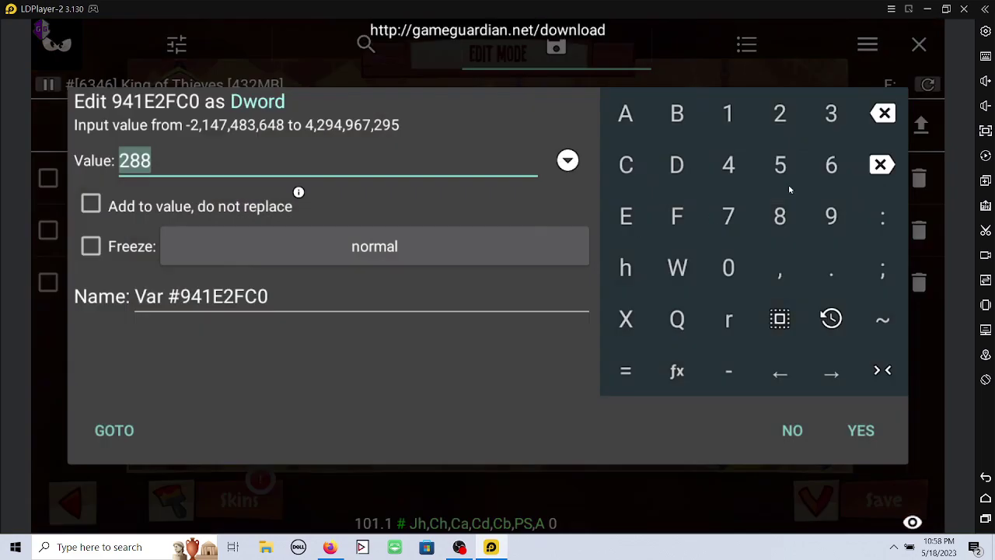
pyautogui.click(779, 114)
pyautogui.click(807, 170)
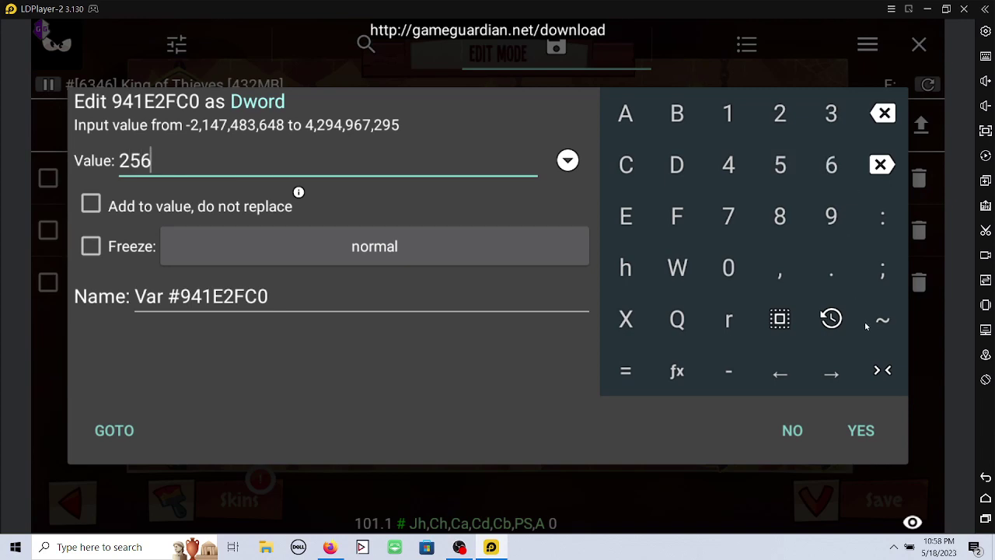
pyautogui.click(861, 430)
# Set the saved Dword value 941E2FC4 to 128 and return to the game
pyautogui.click(440, 232)
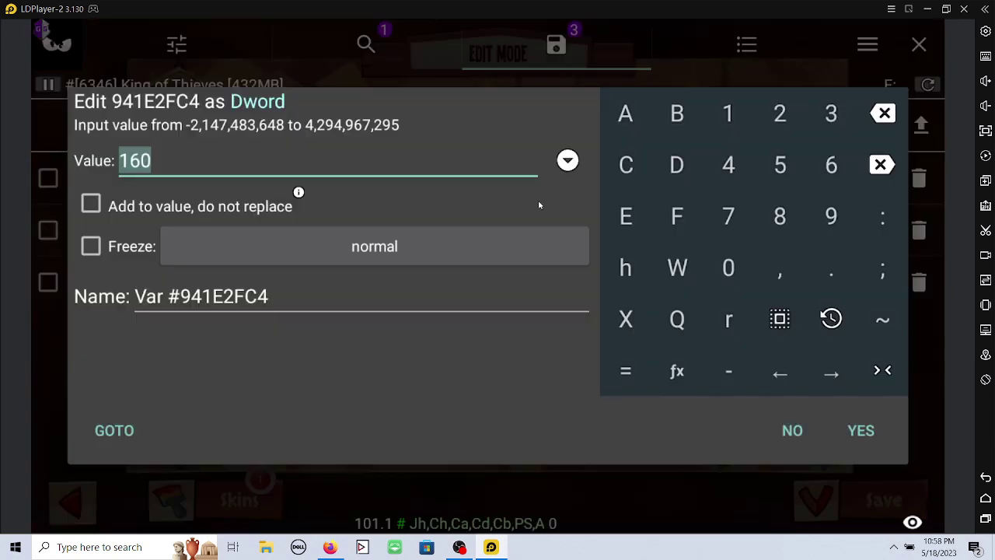
pyautogui.click(731, 115)
pyautogui.click(777, 114)
pyautogui.click(791, 213)
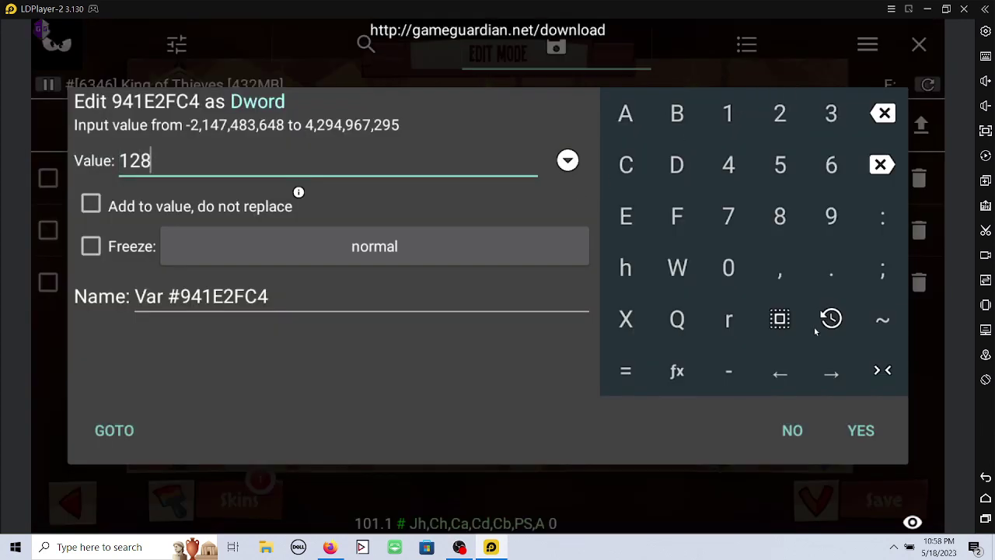
pyautogui.click(860, 430)
pyautogui.click(919, 42)
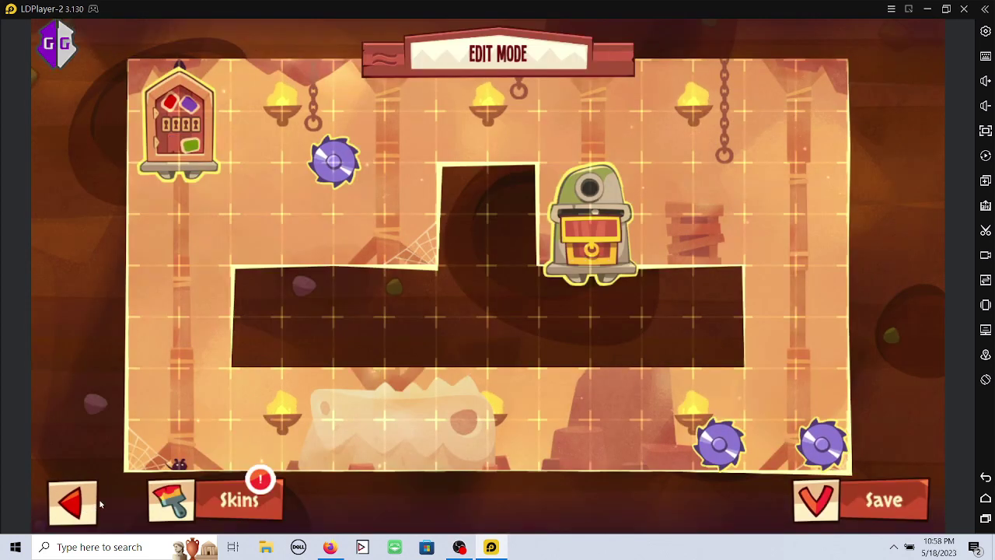
# Change the saw's trap type by setting the saved value 941E2FF0 to 42, and rotate the resulting purple trap to face upward
pyautogui.click(52, 44)
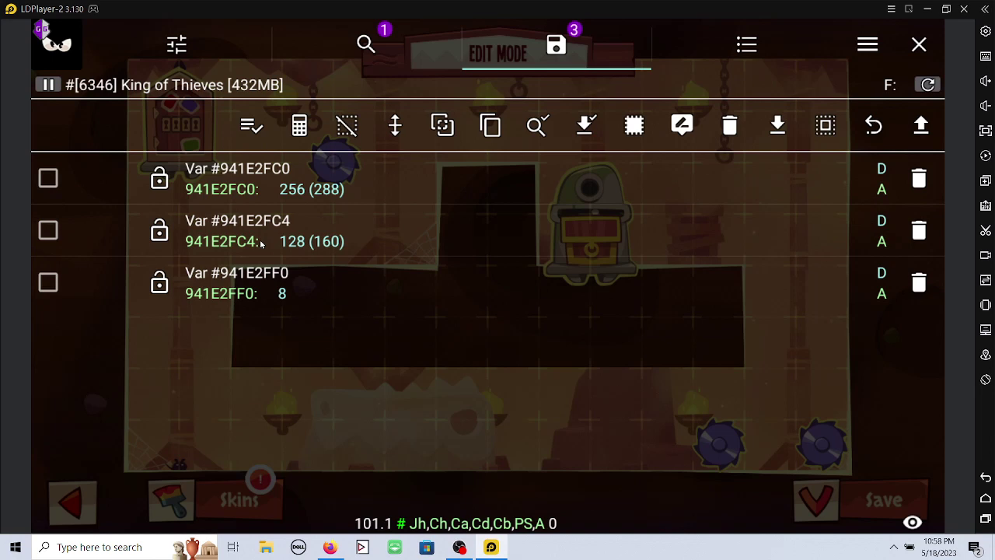
pyautogui.click(276, 295)
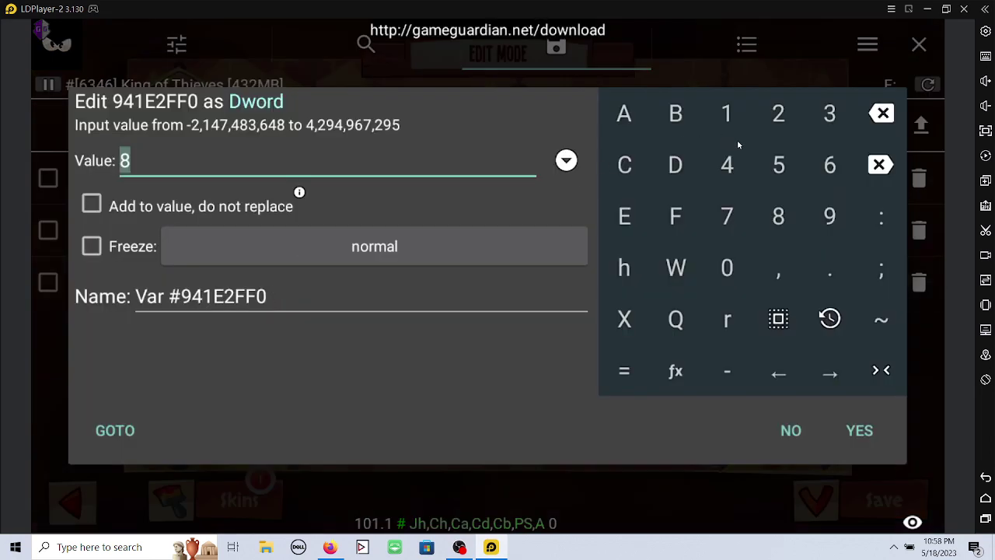
pyautogui.click(728, 166)
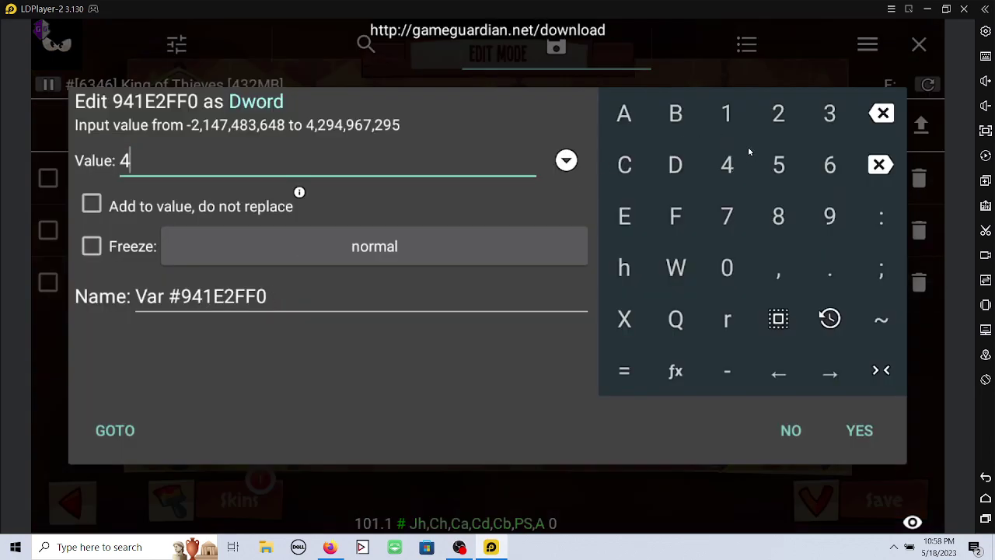
pyautogui.click(867, 442)
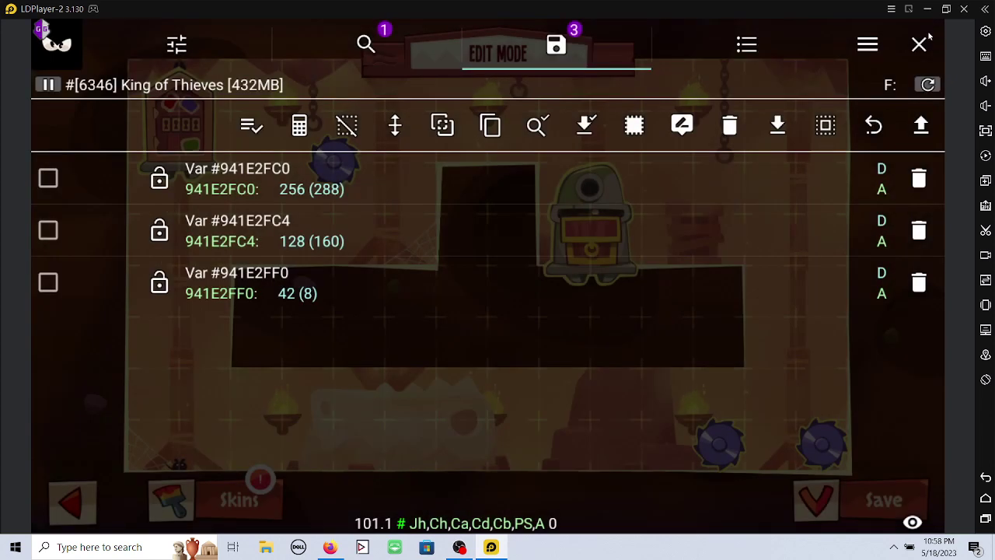
pyautogui.click(919, 44)
pyautogui.click(85, 502)
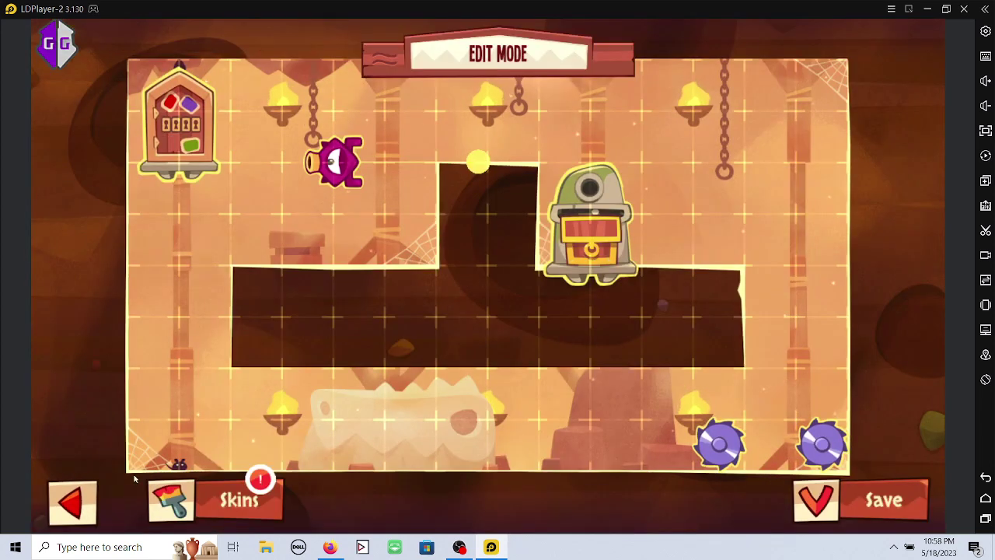
pyautogui.click(333, 161)
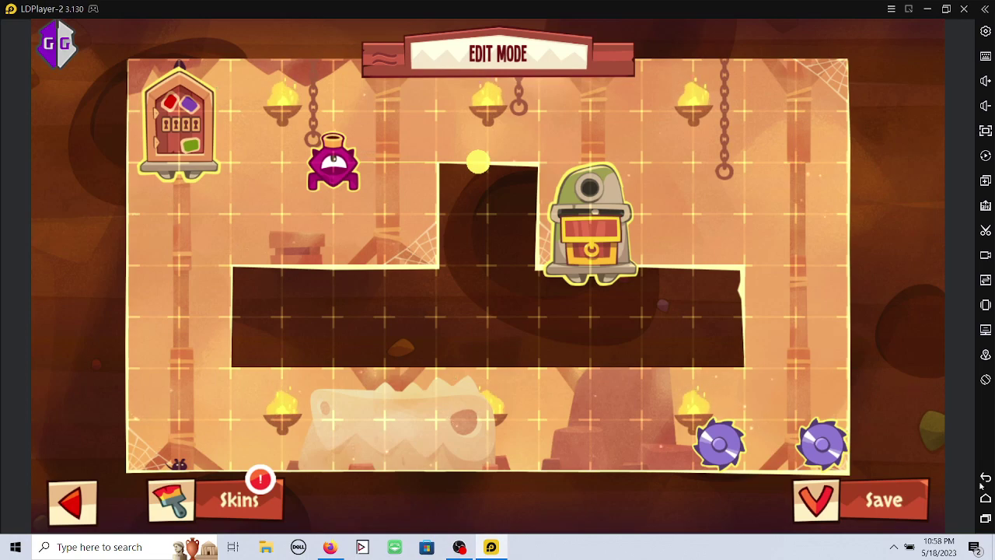
# Restart King of Thieves from the recent apps and open the dungeon's edit mode
pyautogui.hotkey('ctrl', 'shift', 'r')
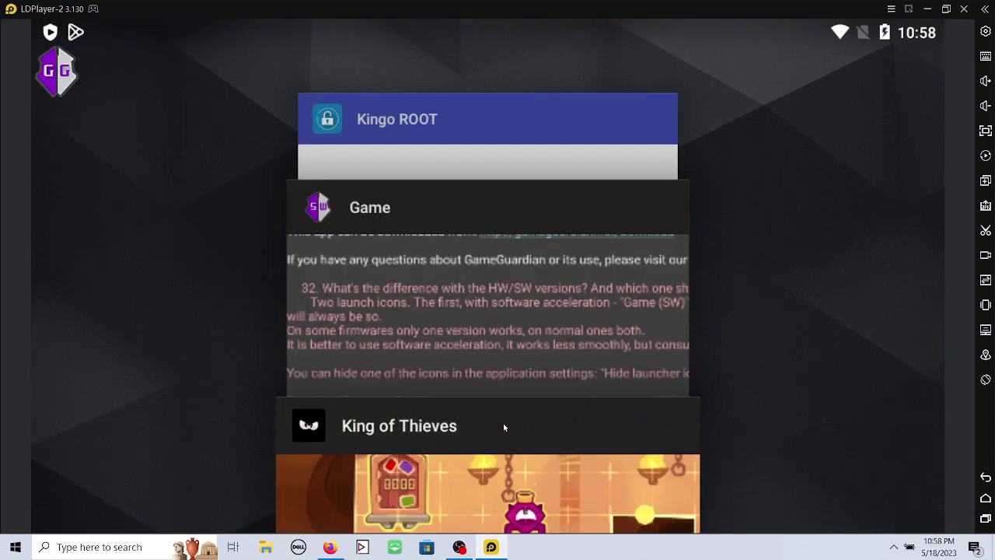
pyautogui.click(355, 456)
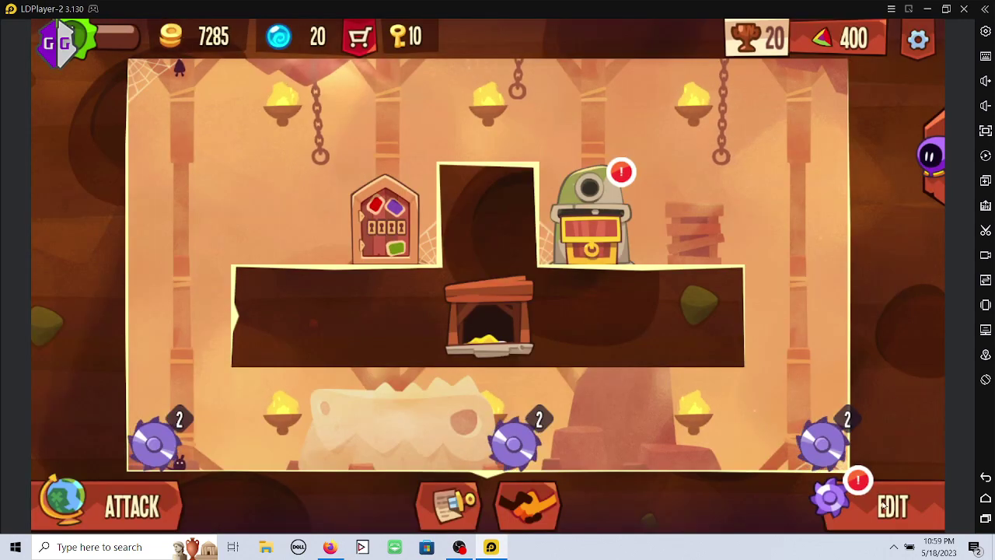
pyautogui.click(883, 506)
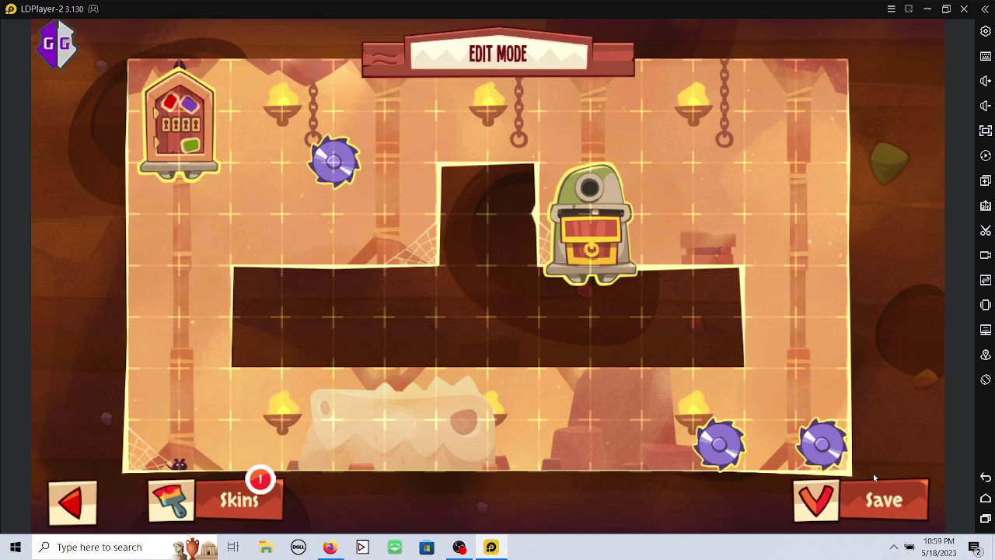
# Move the chest totem directly below the door, and run a new GameGuardian search for the Dword value 64
pyautogui.moveTo(610, 234); pyautogui.dragTo(198, 235)
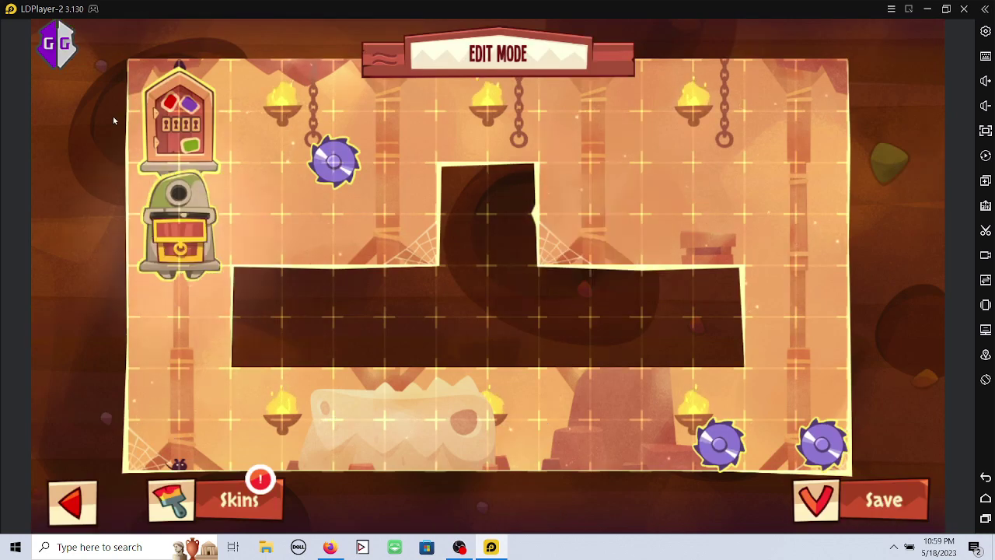
pyautogui.click(57, 43)
pyautogui.click(863, 134)
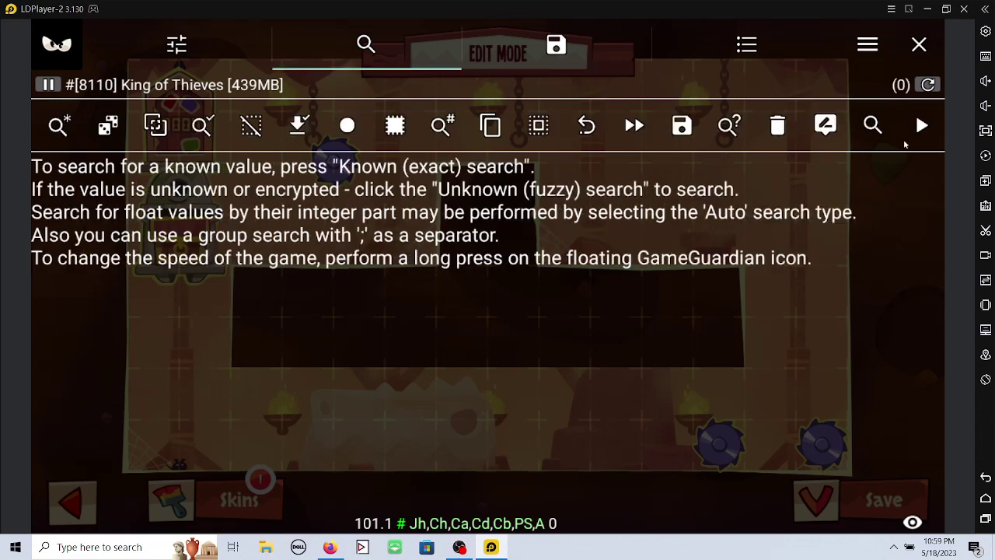
pyautogui.click(872, 125)
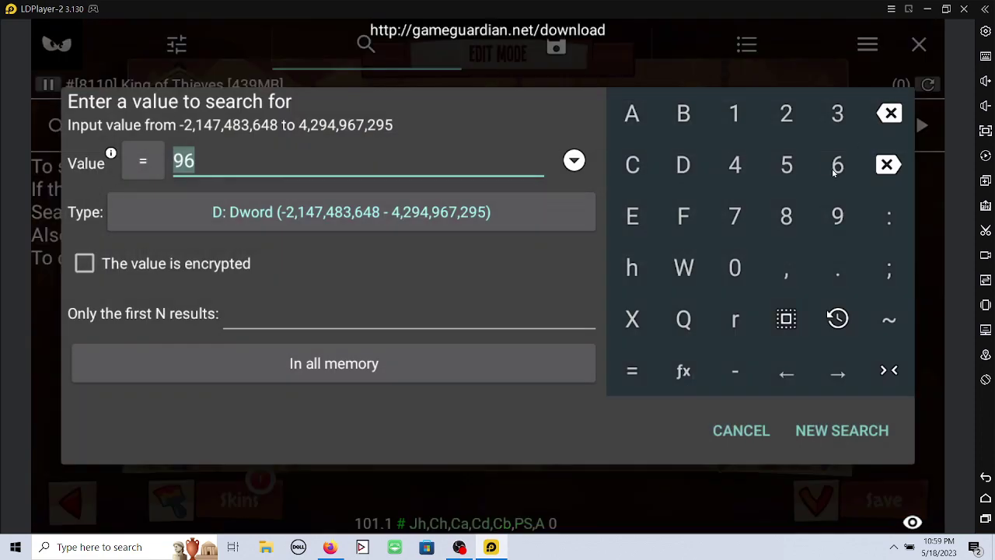
pyautogui.click(883, 445)
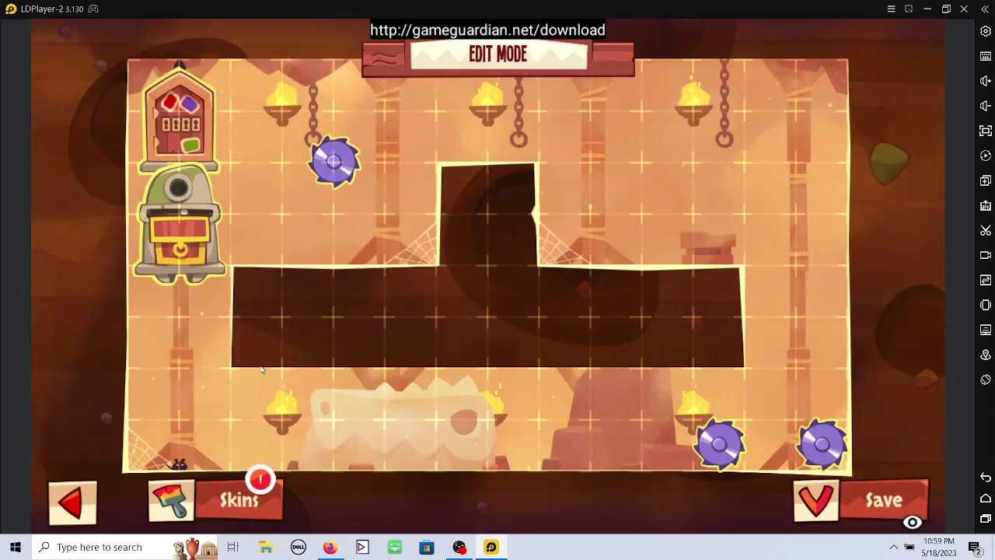
# Refine the search results to the Dword value 128, and move the chest totem to the dungeon's upper-right corner
pyautogui.click(56, 44)
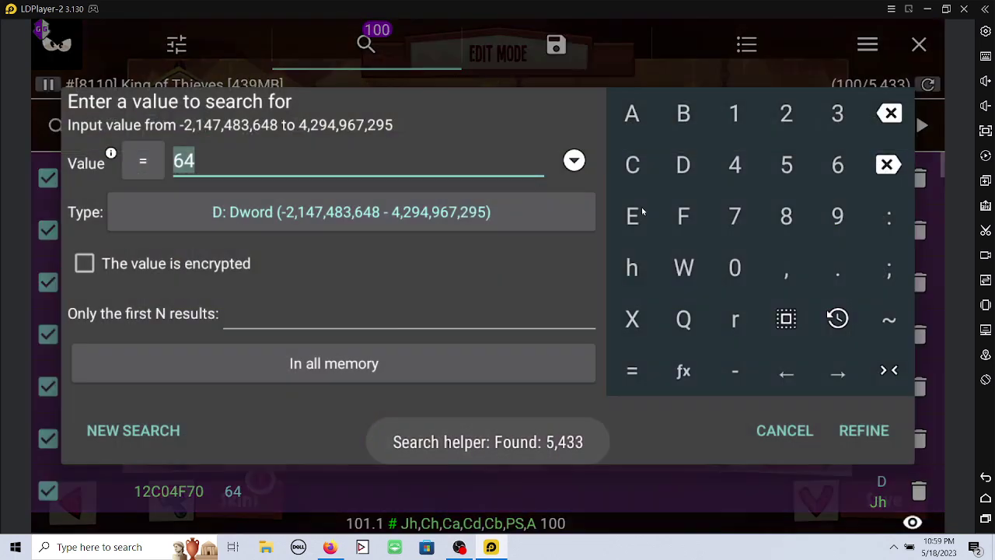
pyautogui.click(746, 113)
pyautogui.click(785, 113)
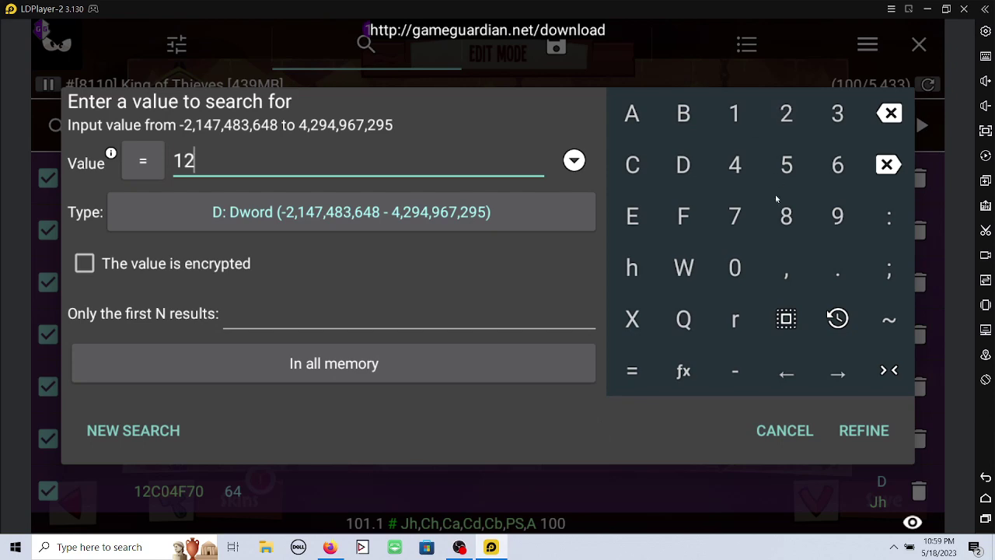
pyautogui.click(785, 216)
pyautogui.click(857, 433)
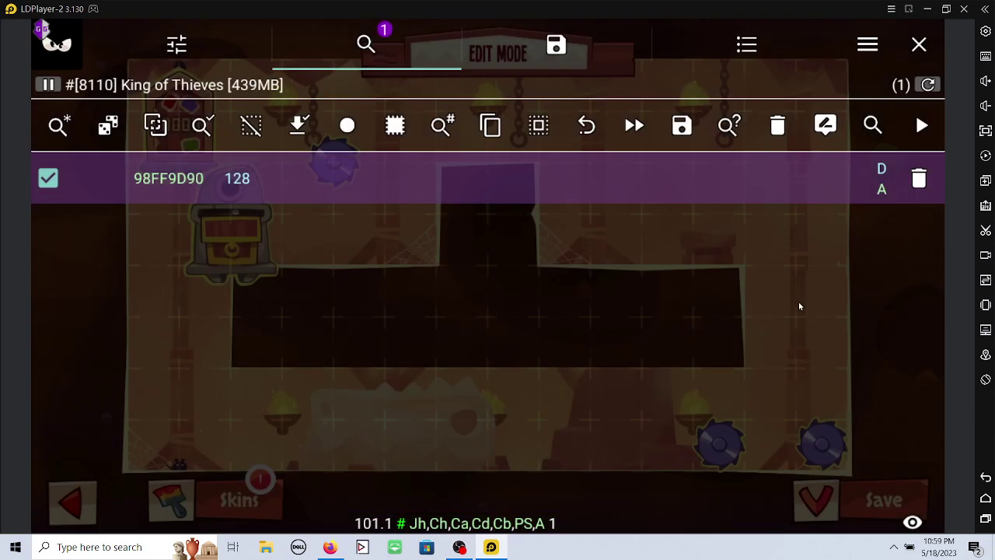
pyautogui.click(921, 45)
pyautogui.moveTo(237, 227); pyautogui.dragTo(801, 125)
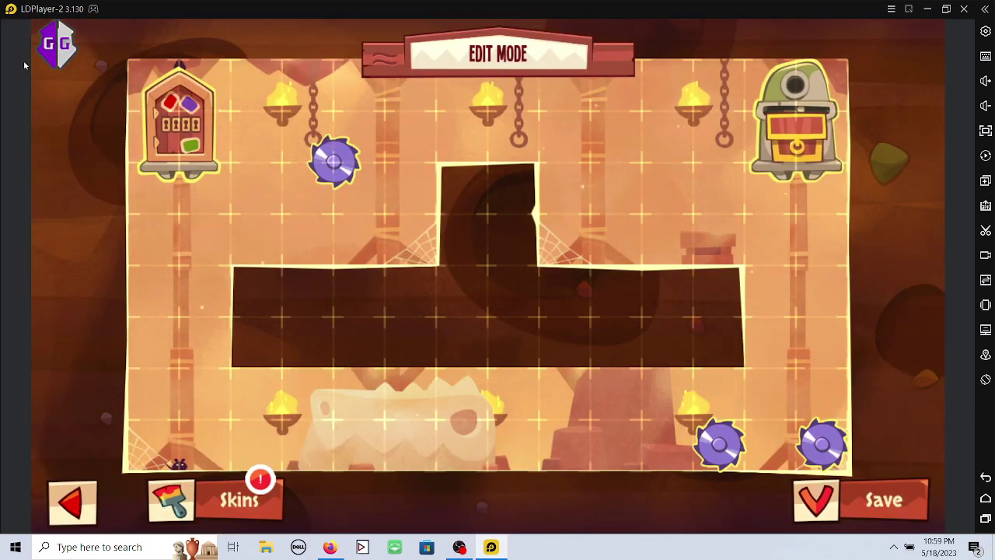
# Set the found Dword value 98FF9D90 to 894 and save the dungeon to apply the totem's new position
pyautogui.click(56, 44)
pyautogui.click(259, 182)
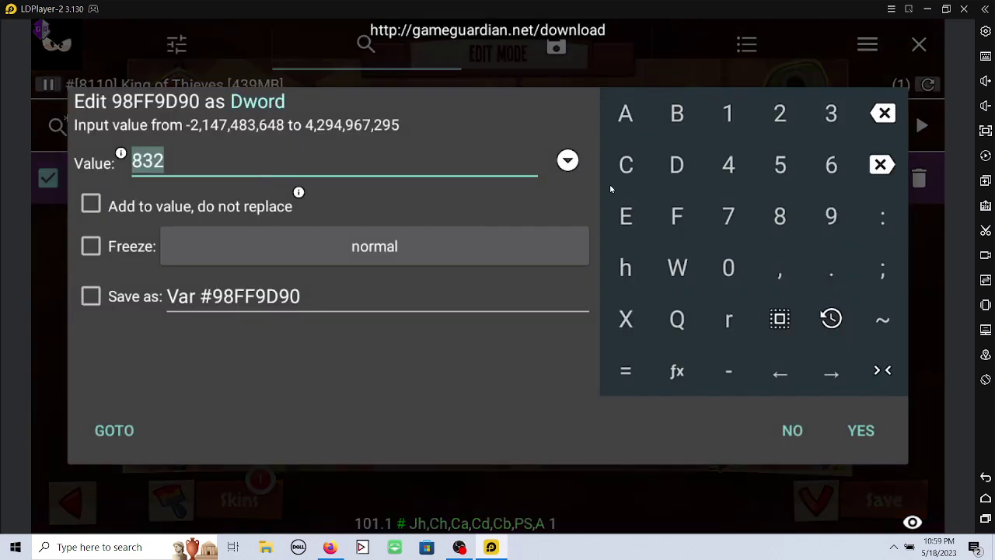
pyautogui.write('89')
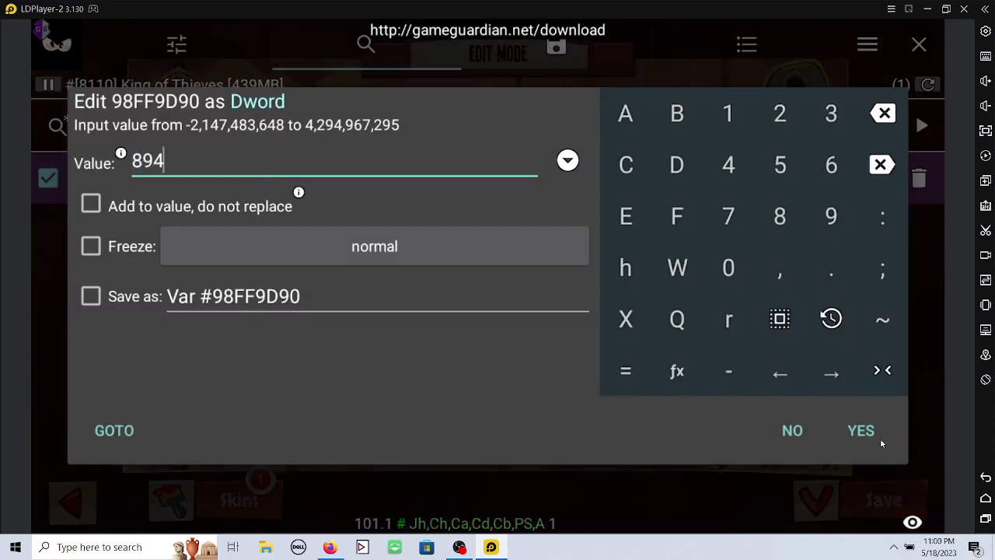
pyautogui.write('4')
pyautogui.click(881, 443)
pyautogui.click(915, 113)
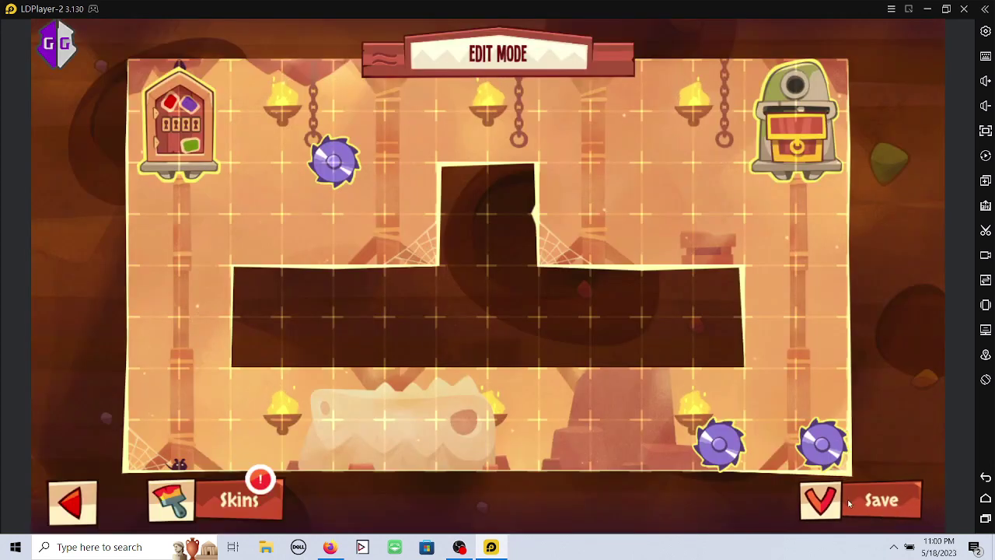
pyautogui.click(849, 504)
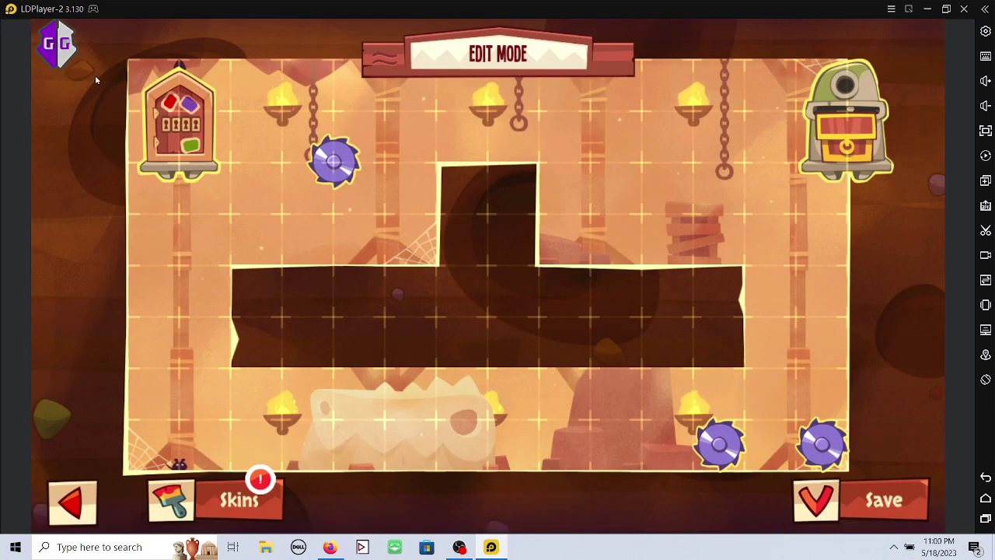
# From 98FF9D90, go to the memory value 98FF9DC0, set it to 42, save the dungeon, and move the chest totem about four cells left
pyautogui.click(69, 47)
pyautogui.click(316, 179)
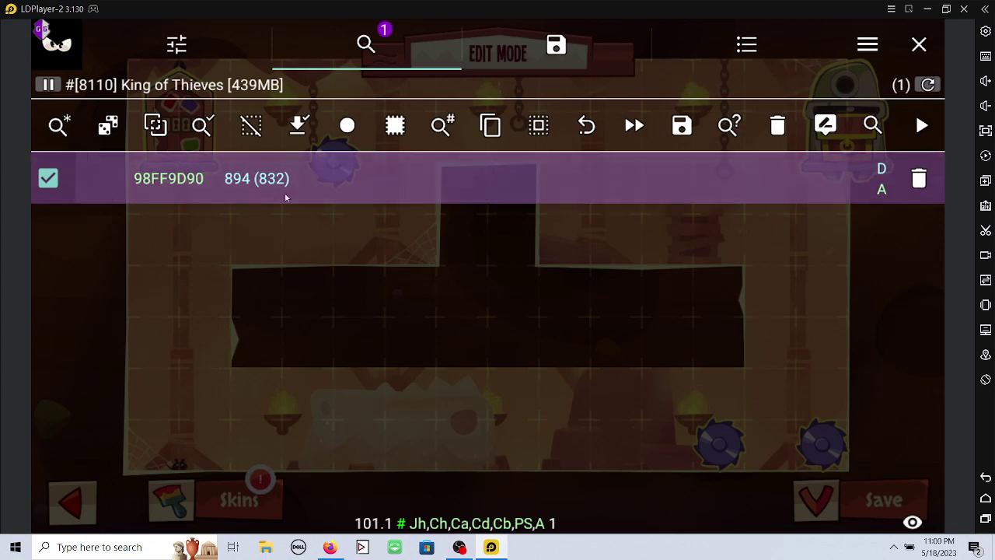
pyautogui.click(117, 431)
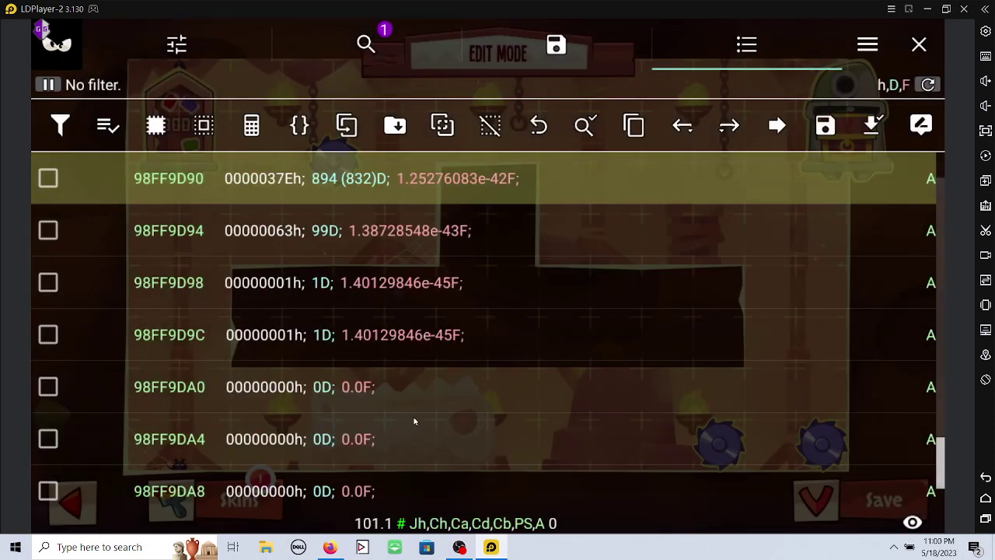
pyautogui.scroll(-4, 413, 417)
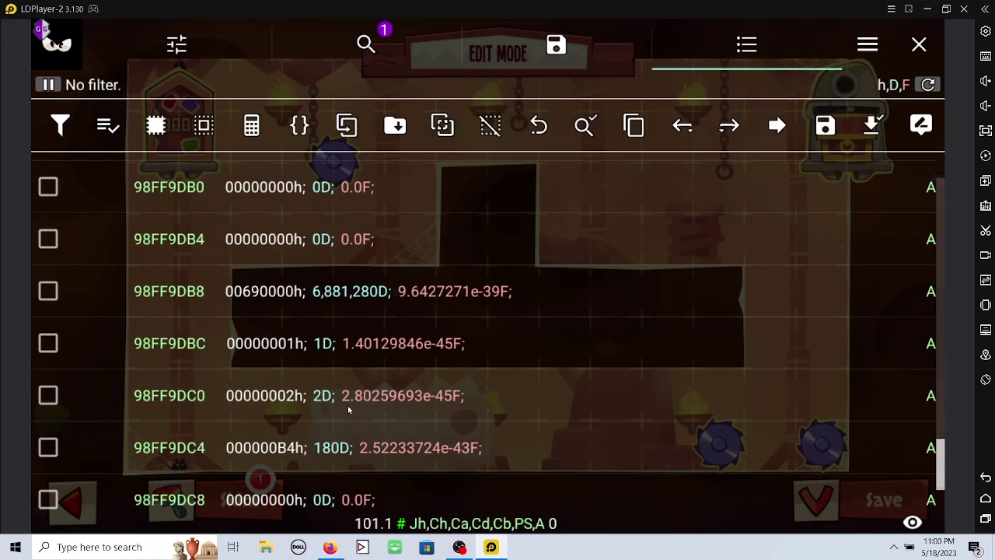
pyautogui.click(348, 405)
pyautogui.click(404, 106)
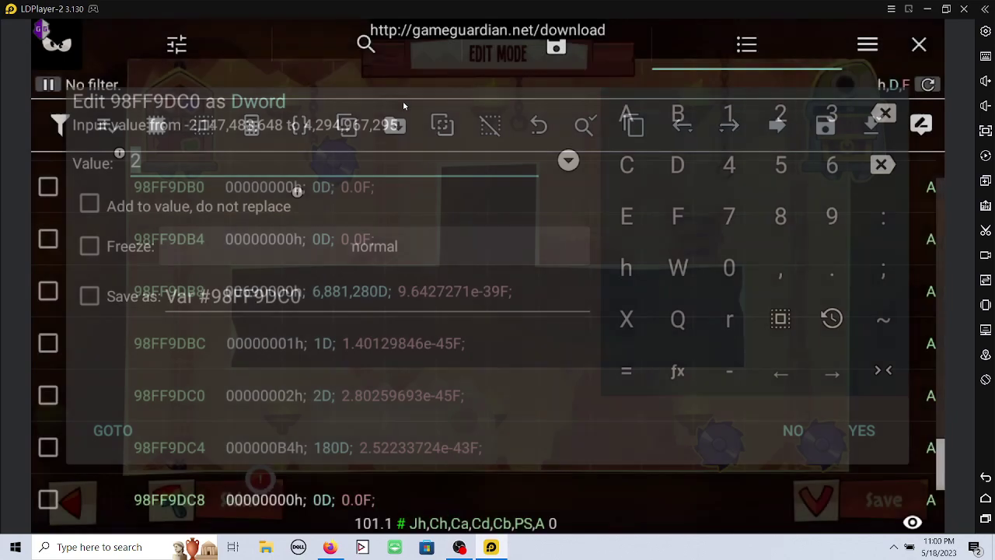
pyautogui.click(729, 164)
pyautogui.click(781, 113)
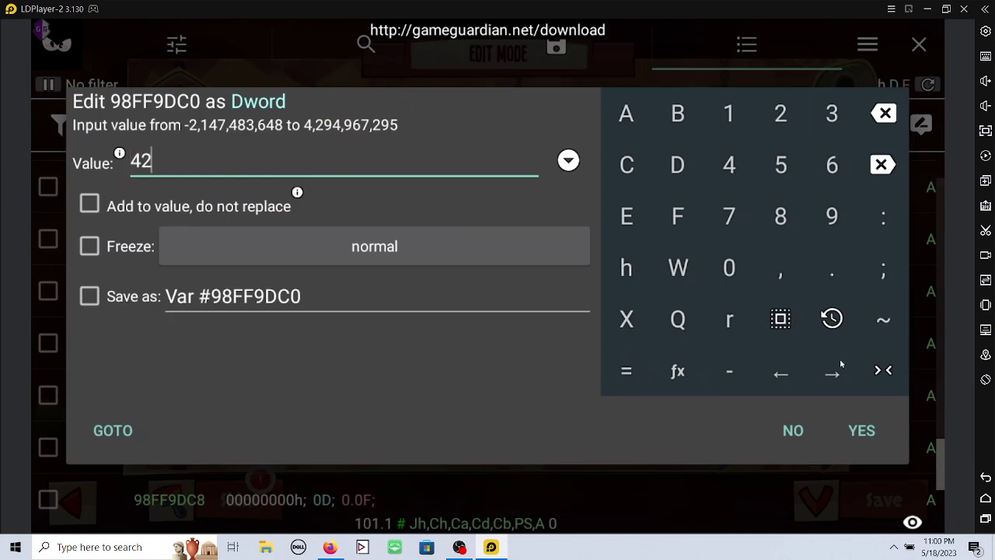
pyautogui.click(861, 430)
pyautogui.click(919, 44)
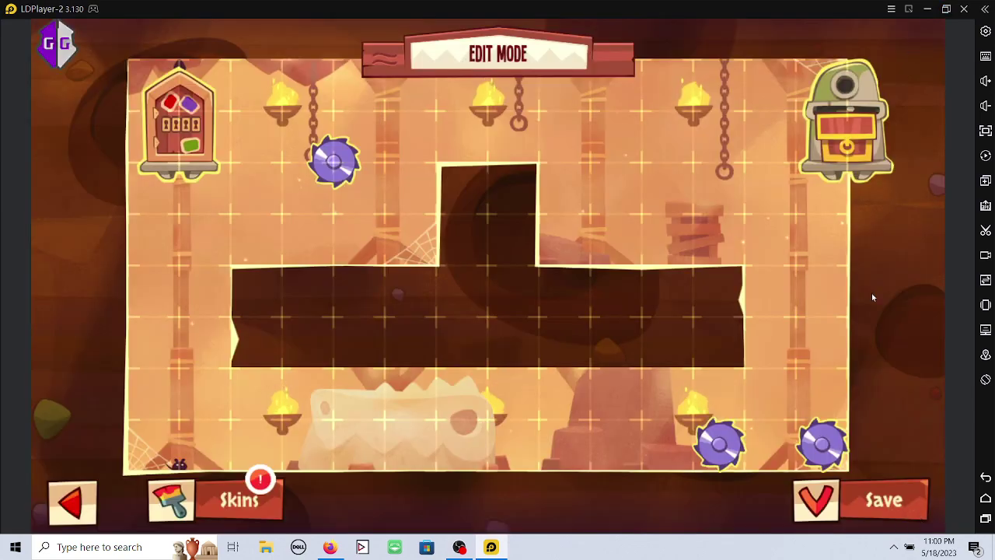
pyautogui.click(847, 513)
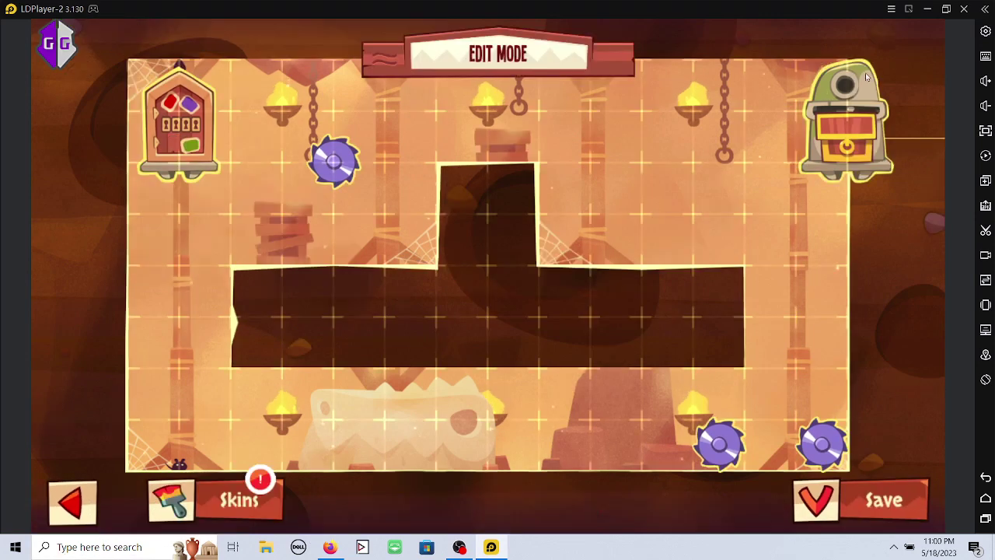
pyautogui.moveTo(861, 92); pyautogui.dragTo(656, 92)
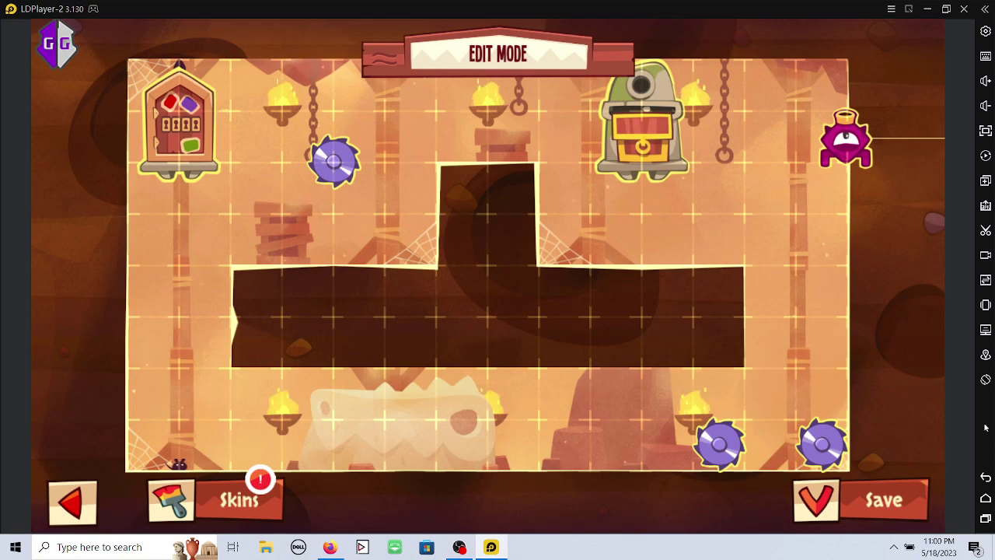
# Close King of Thieves from the recent apps, relaunch it, and open the dungeon's edit mode
pyautogui.click(981, 526)
pyautogui.moveTo(552, 434); pyautogui.dragTo(912, 432)
pyautogui.click(437, 422)
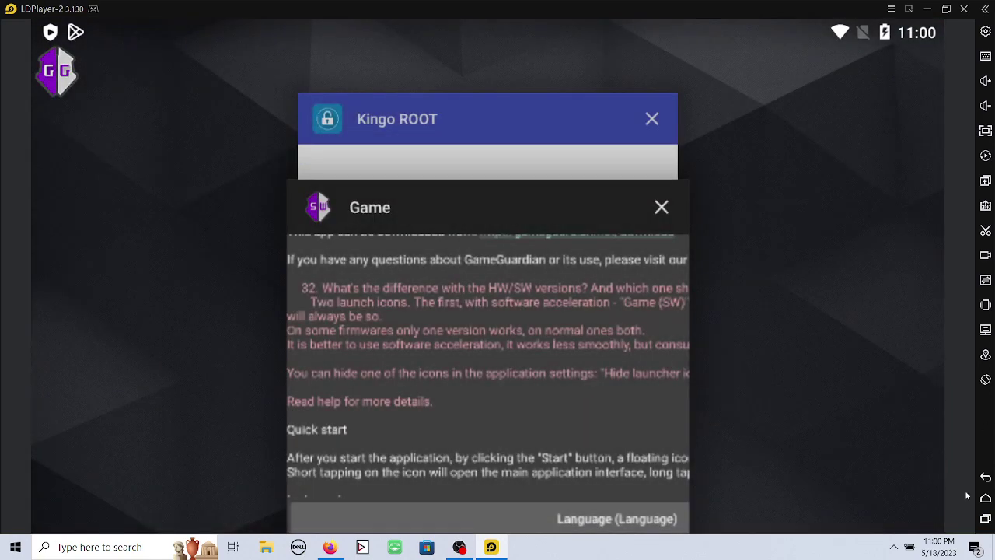
pyautogui.click(987, 497)
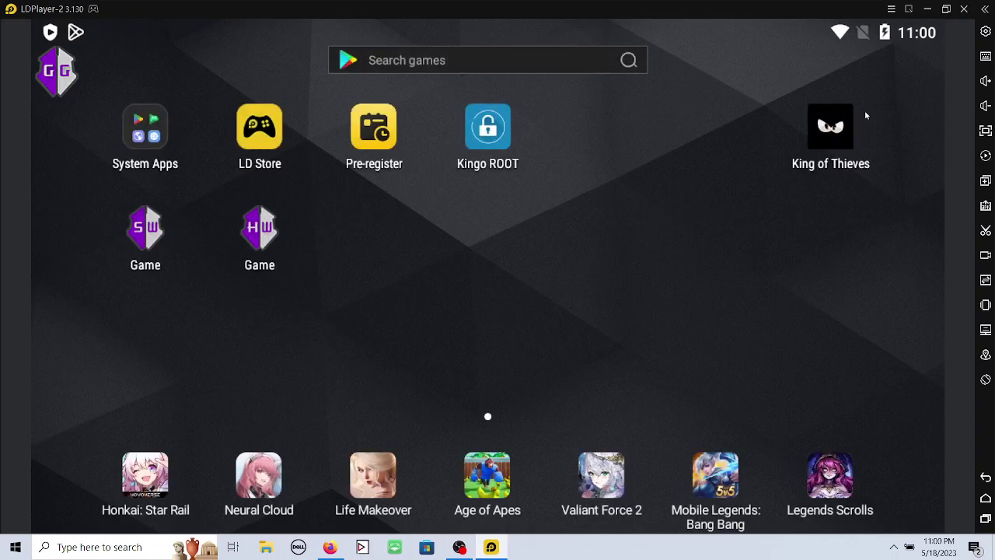
pyautogui.click(845, 127)
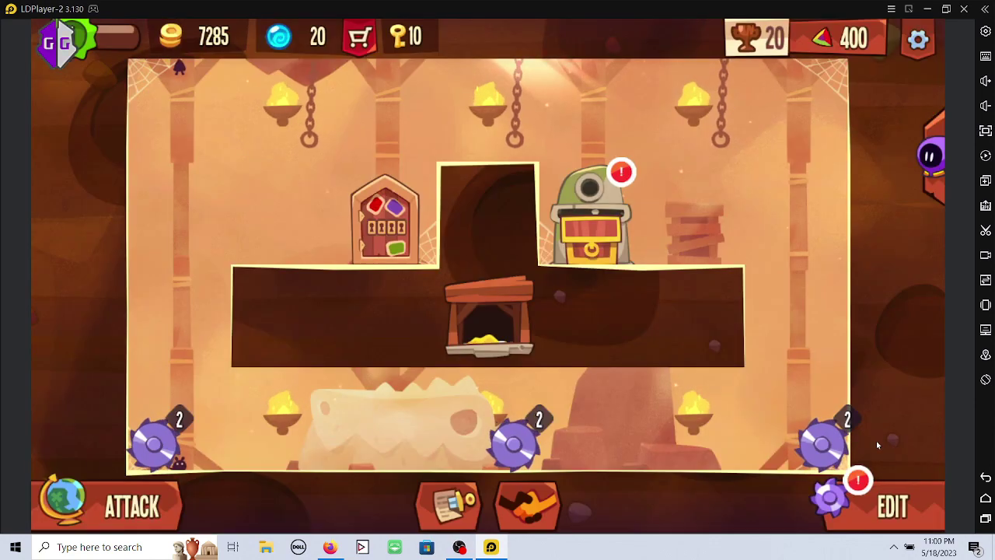
pyautogui.click(898, 513)
# Move the door to the right end of the central ledge, and save the dungeon by completing its test runs
pyautogui.moveTo(175, 128); pyautogui.dragTo(731, 229)
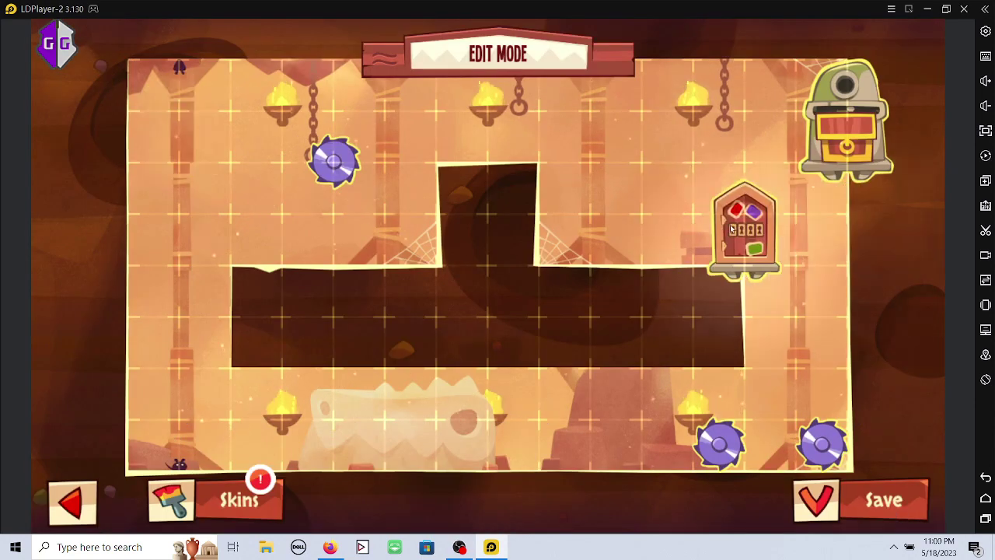
pyautogui.click(859, 496)
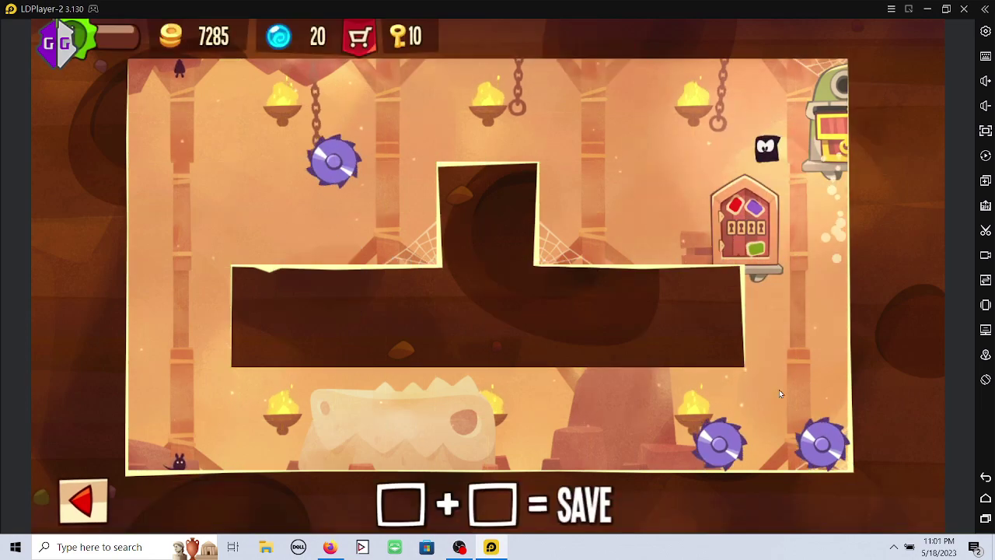
pyautogui.click(877, 499)
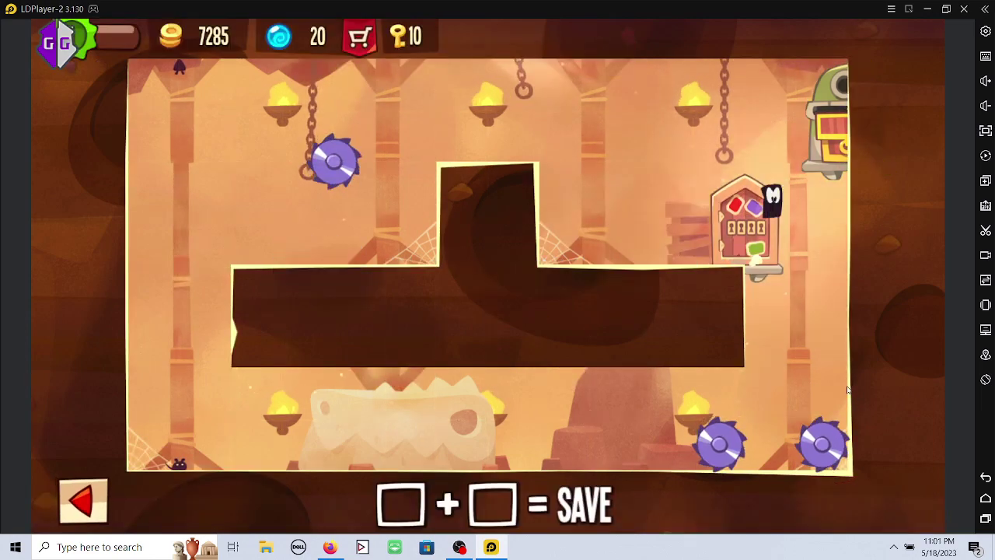
pyautogui.click(847, 386)
pyautogui.click(842, 382)
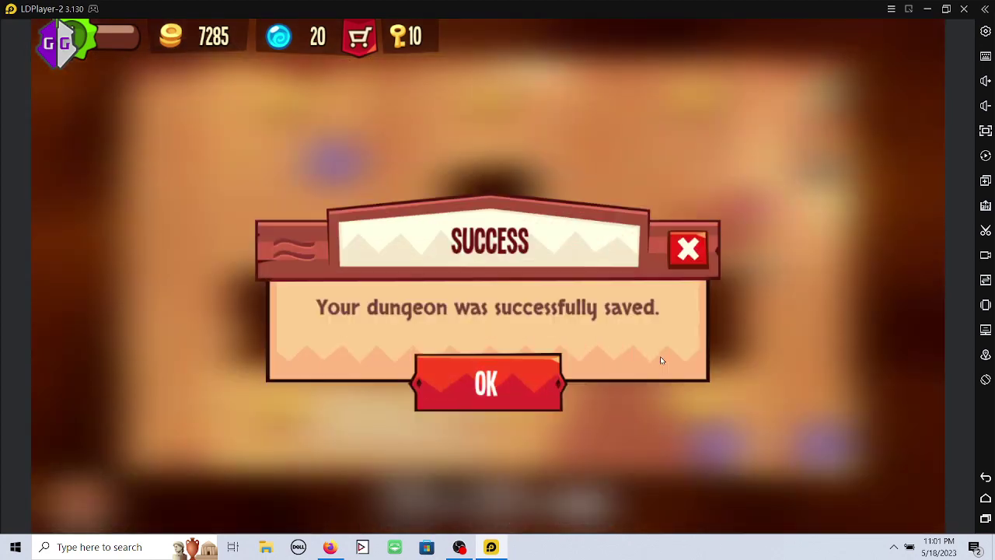
pyautogui.click(551, 375)
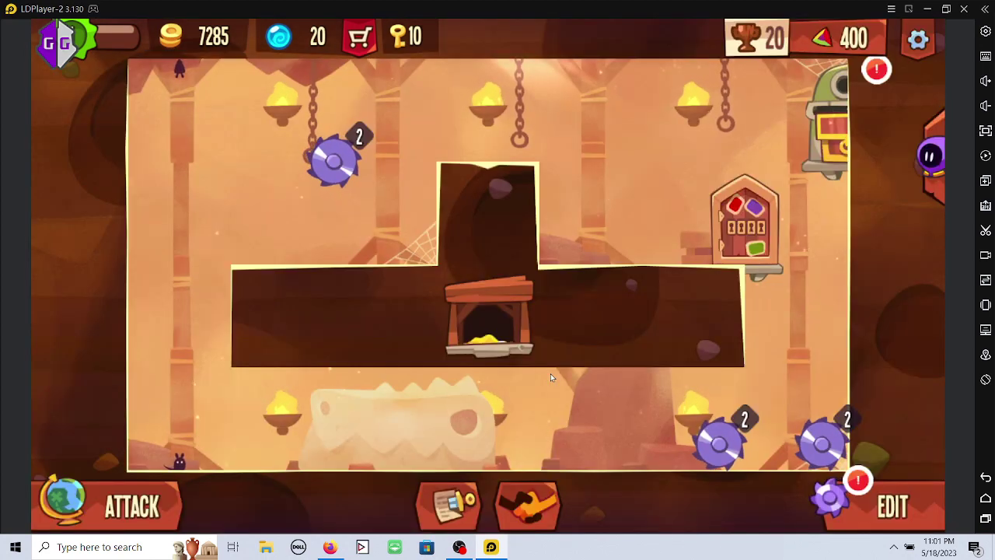
pyautogui.click(892, 505)
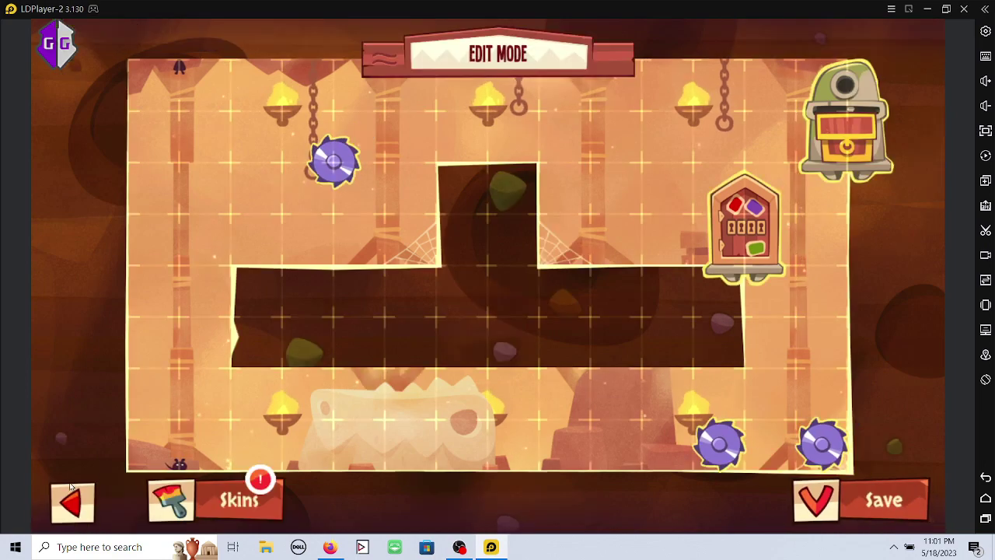
pyautogui.click(71, 490)
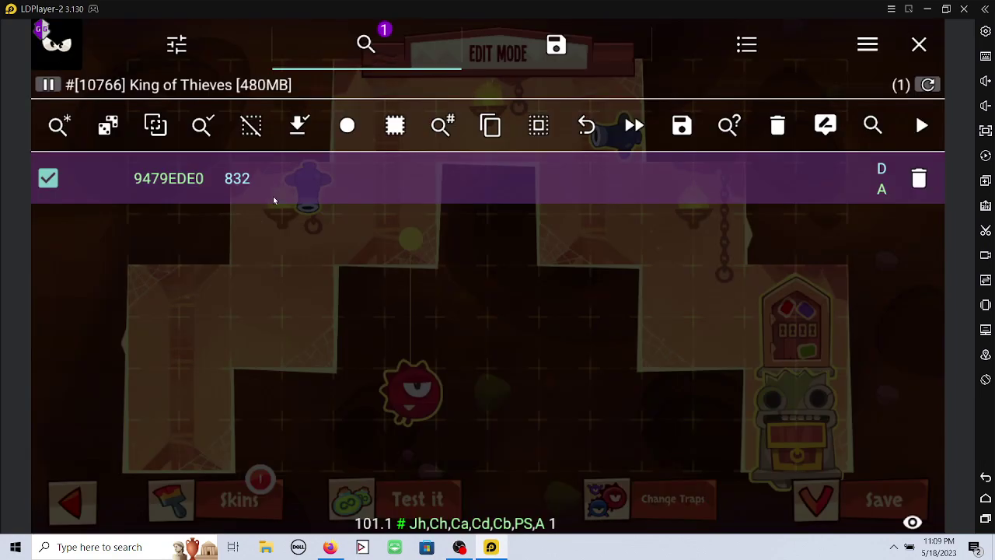
# Set the Dword value 9479EDE0 to 894 and save the dungeon to apply the door's new position
pyautogui.click(285, 178)
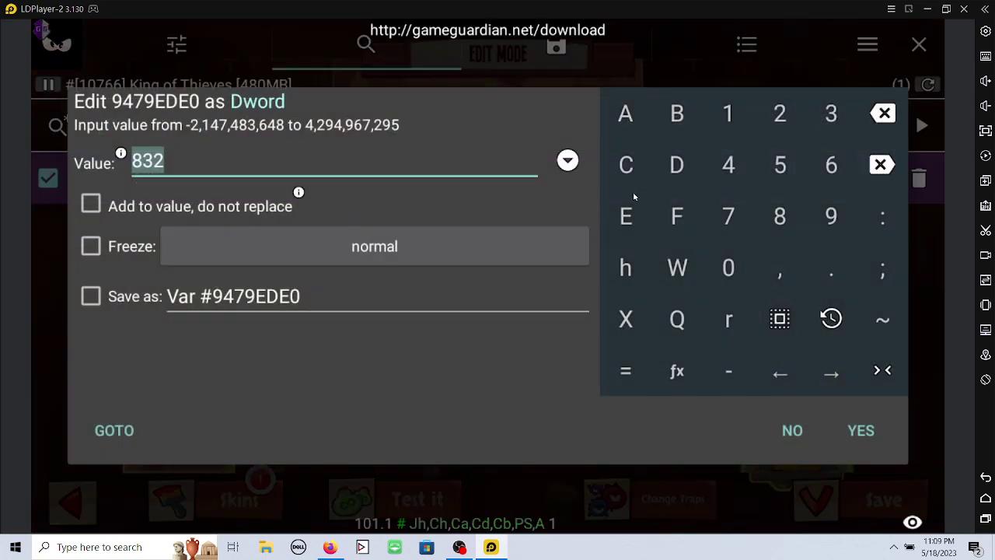
pyautogui.click(776, 222)
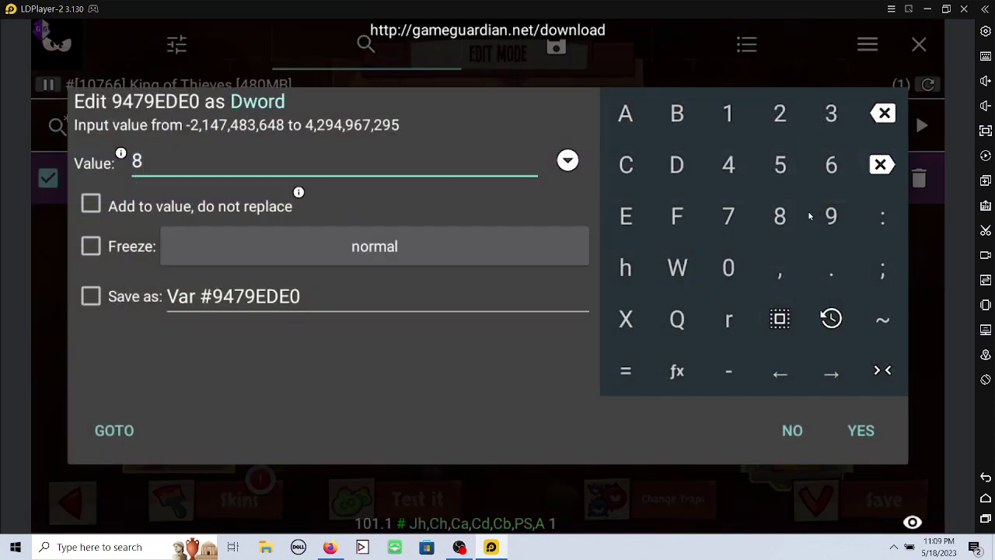
pyautogui.click(809, 217)
pyautogui.click(853, 441)
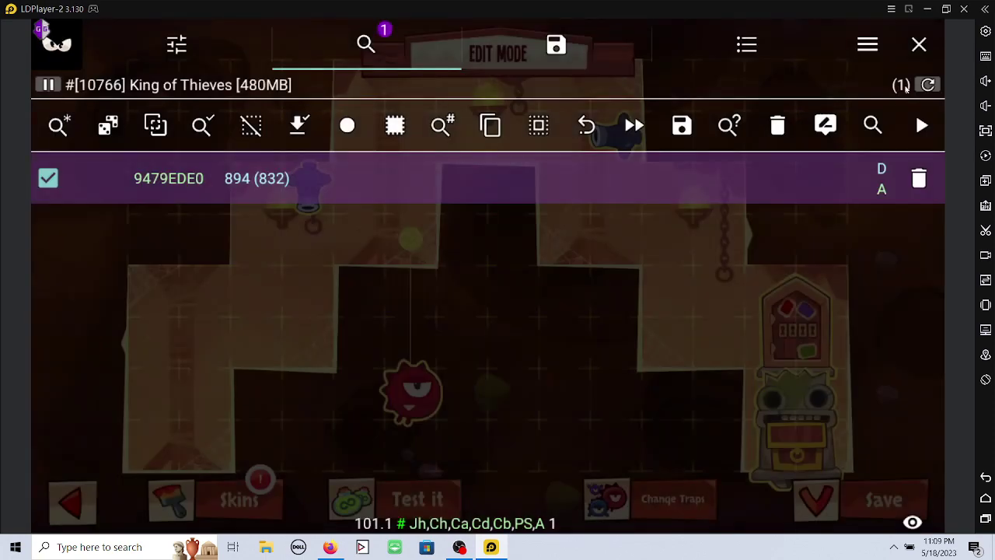
pyautogui.click(918, 45)
pyautogui.click(868, 499)
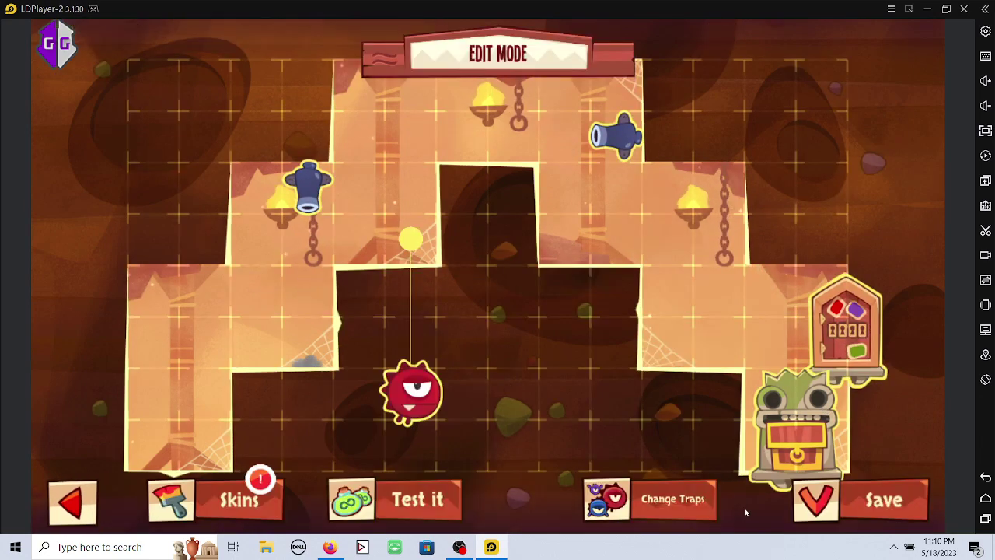
# Set the Dword value 9479EDE0 to 895 and return to the game
pyautogui.click(63, 42)
pyautogui.click(329, 184)
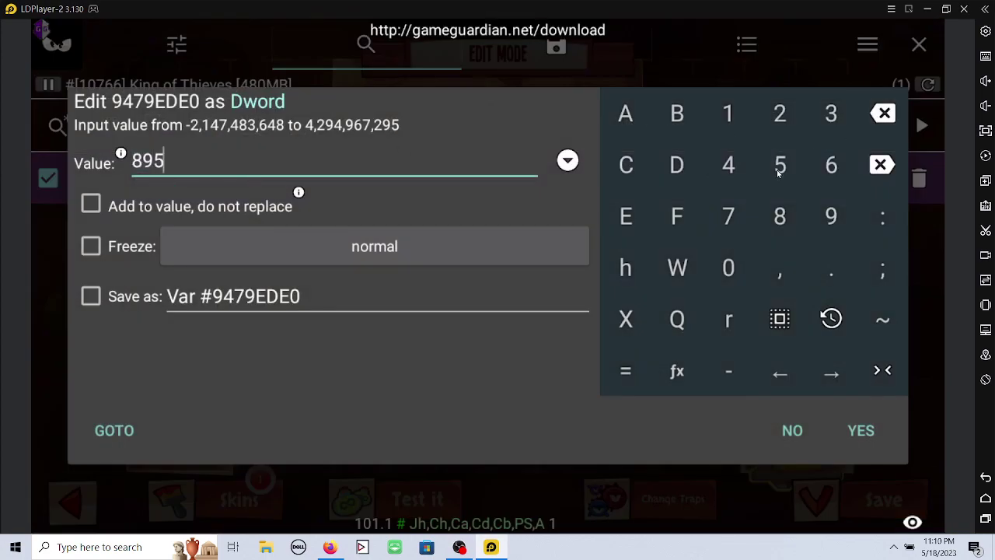
pyautogui.click(864, 418)
pyautogui.click(927, 39)
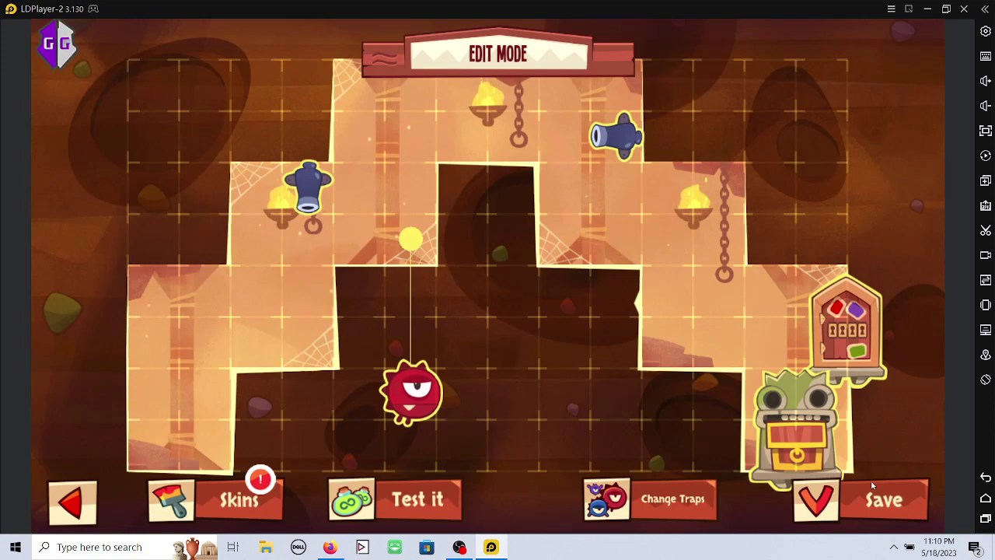
# Try to save the dungeon with the door past the right wall, and move the door left onto the adjacent ledge
pyautogui.click(871, 485)
pyautogui.click(90, 496)
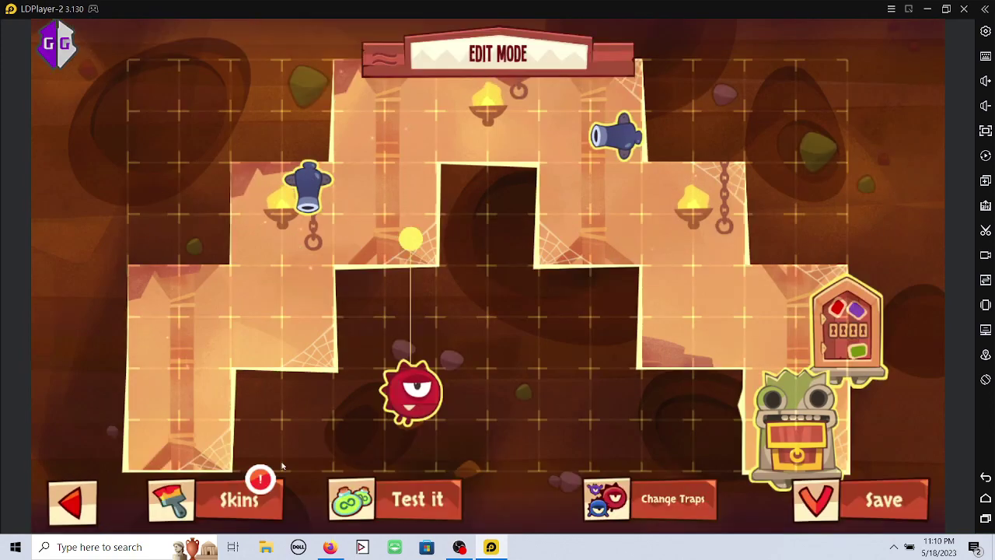
pyautogui.click(805, 510)
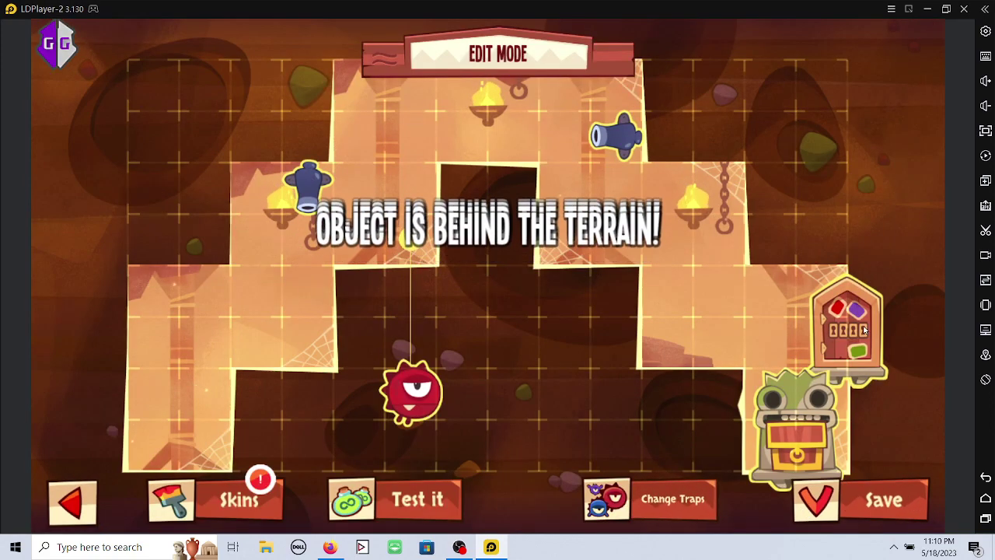
pyautogui.moveTo(865, 330); pyautogui.dragTo(682, 309)
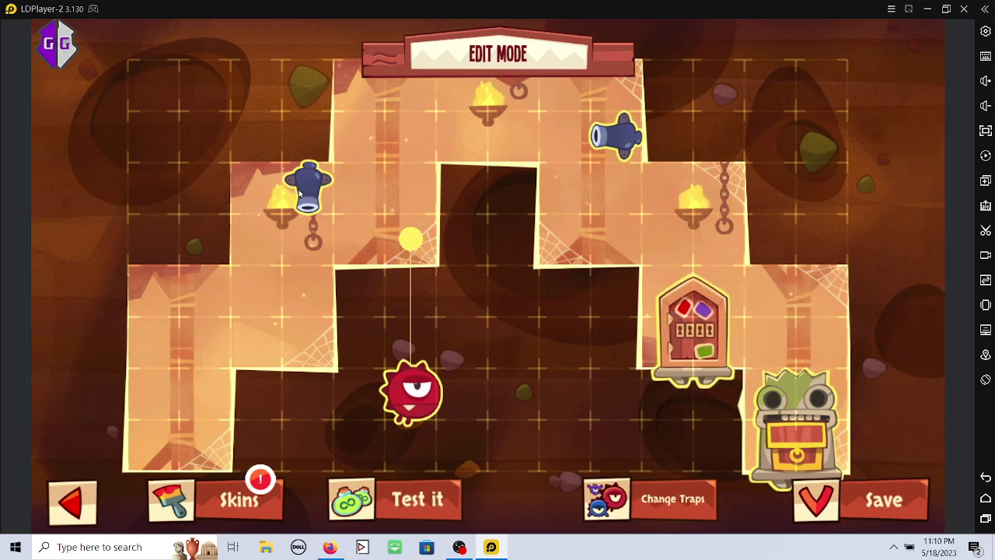
# Move both cannons and the red guard into the central terrain, and place the door on the far-left ledge
pyautogui.moveTo(299, 195); pyautogui.dragTo(402, 297)
pyautogui.moveTo(614, 138); pyautogui.dragTo(461, 343)
pyautogui.moveTo(394, 418); pyautogui.dragTo(395, 469)
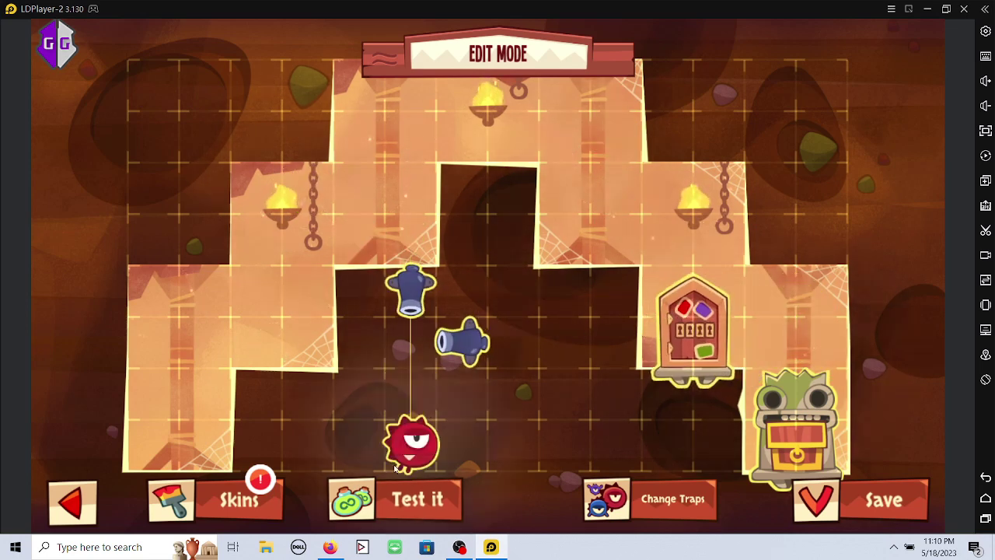
pyautogui.moveTo(692, 318); pyautogui.dragTo(179, 327)
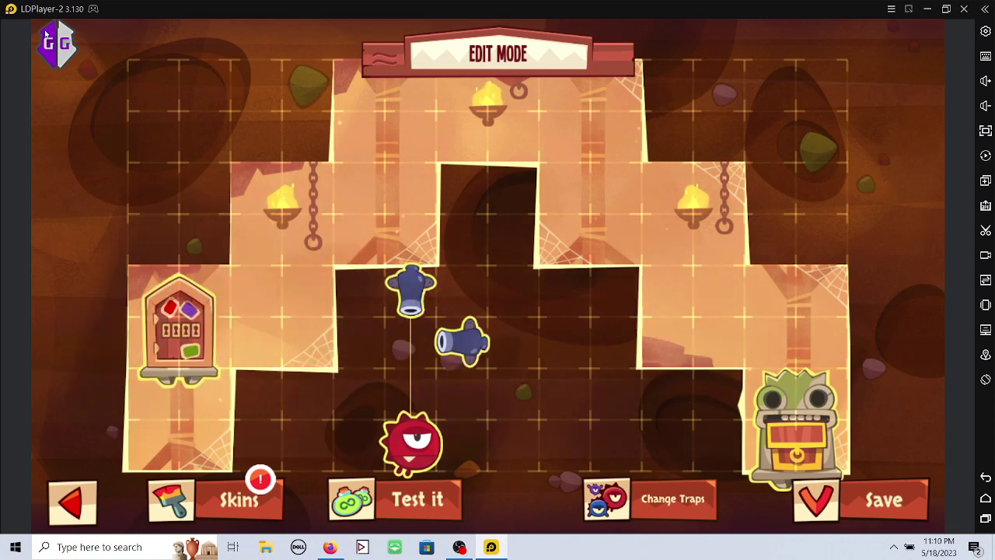
# Check the door's Dword value 9479EDE0, return to the game, and try to move the door past the left wall
pyautogui.click(59, 45)
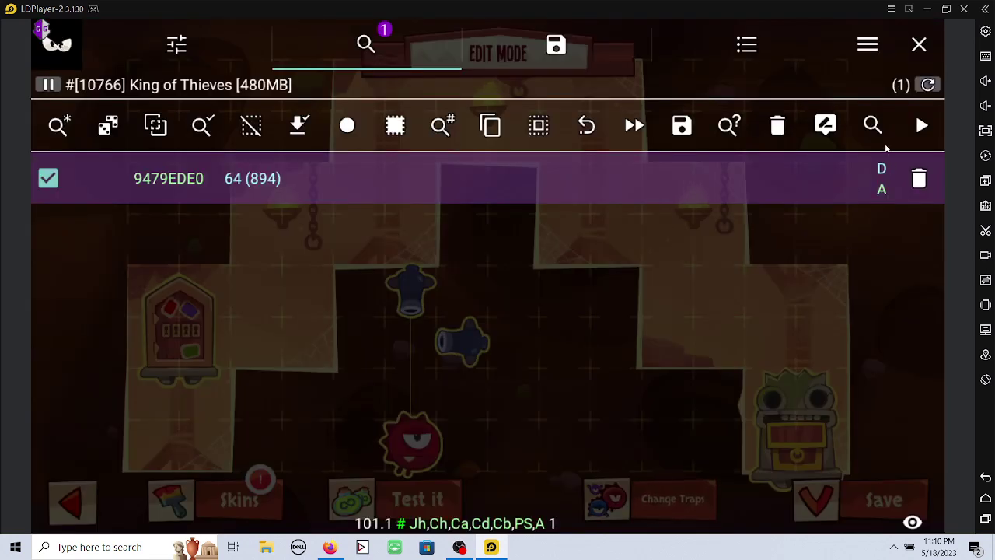
pyautogui.click(207, 198)
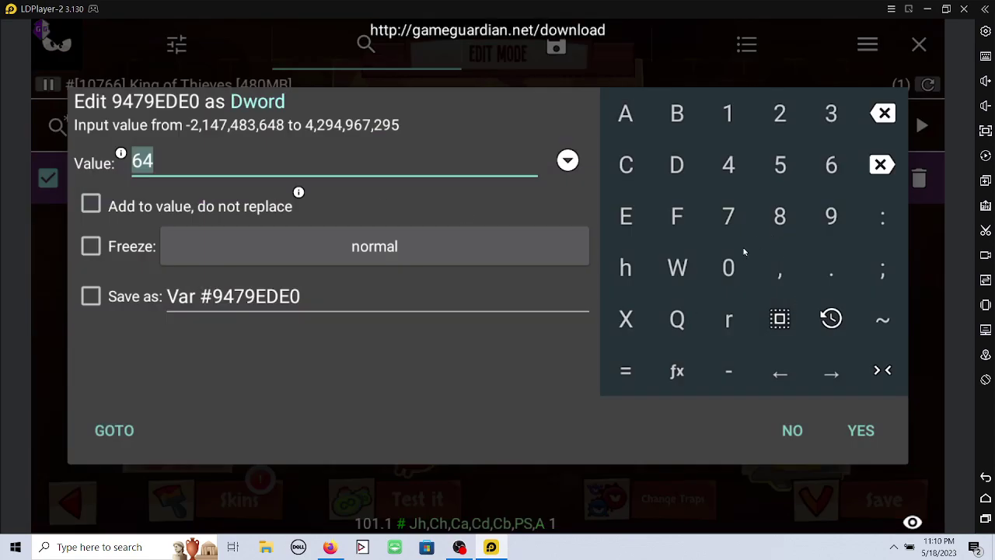
pyautogui.click(866, 435)
pyautogui.click(920, 45)
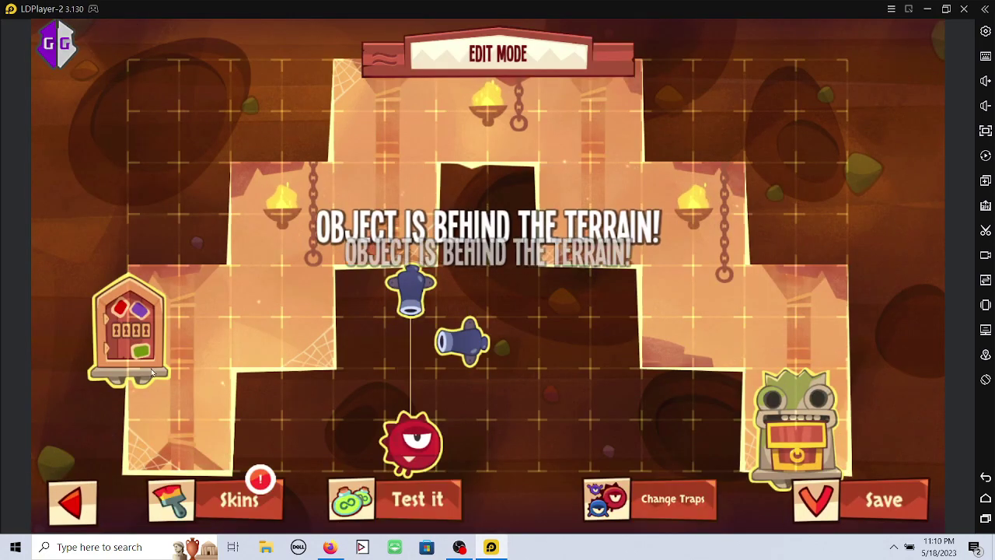
# Set the Dword value 9479EDE0 to 60, start the dungeon's save test run, and leave the run
pyautogui.click(57, 44)
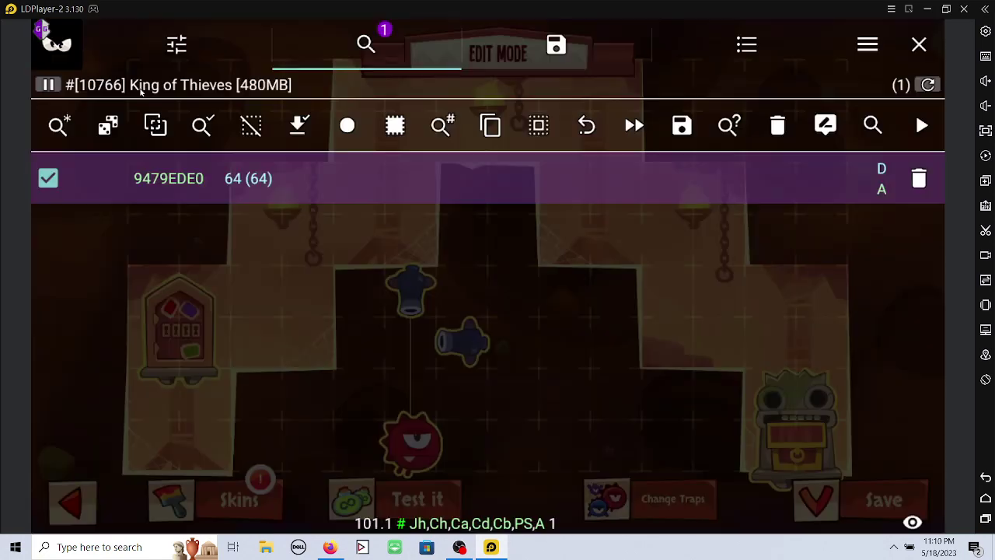
pyautogui.click(256, 166)
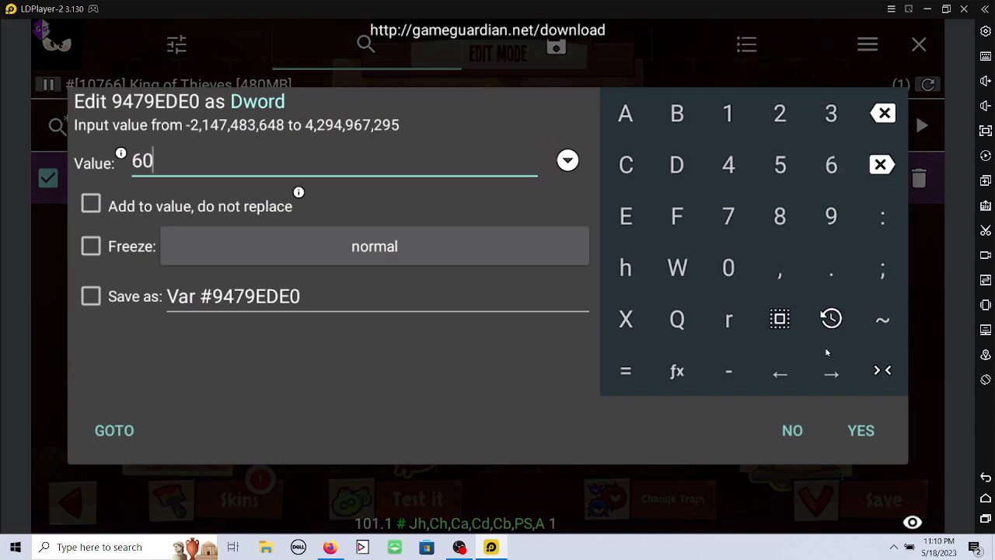
pyautogui.write('60')
pyautogui.click(860, 430)
pyautogui.click(920, 45)
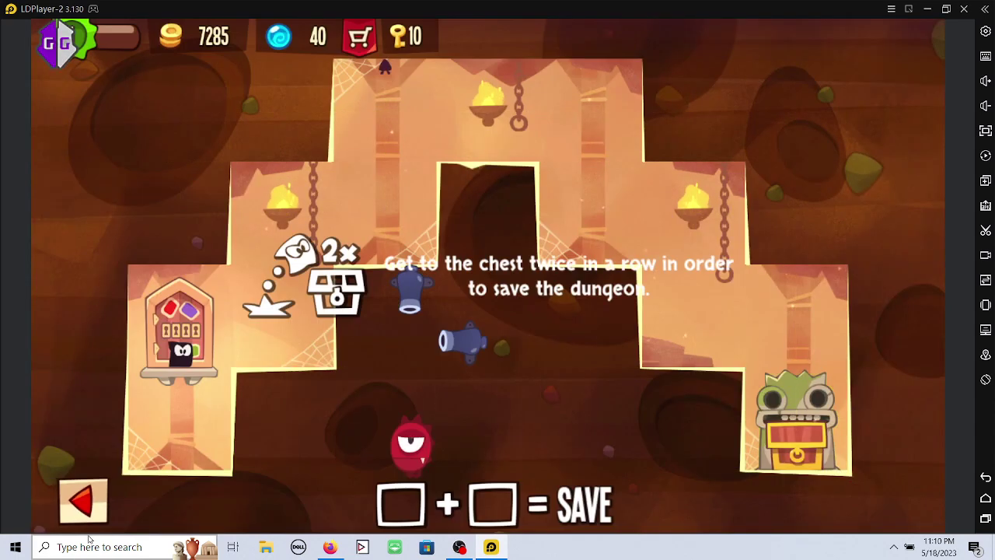
pyautogui.click(83, 505)
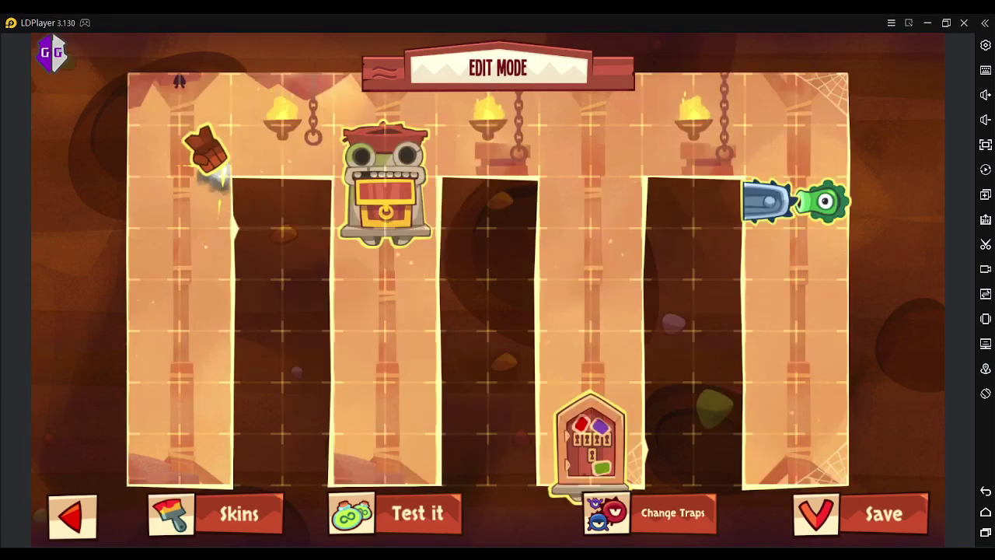
# Start the save test runs for the vertical-shaft dungeon and for the dungeon whose door overlaps the totem
pyautogui.click(832, 486)
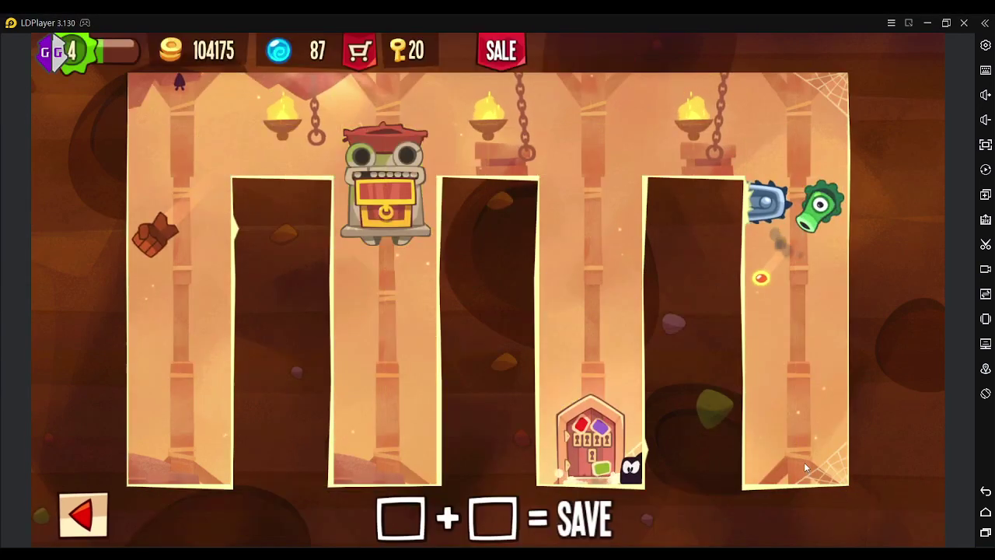
pyautogui.click(991, 113)
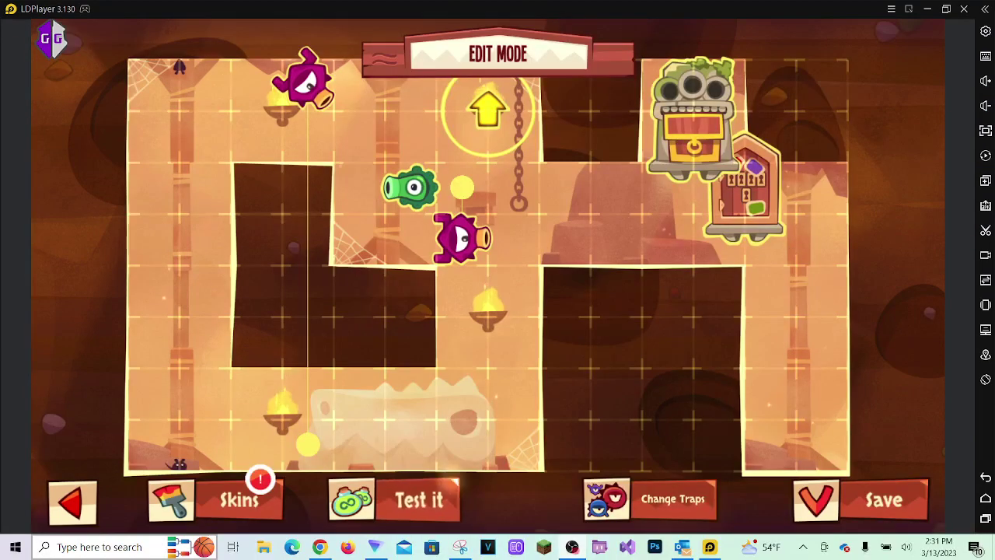
pyautogui.click(896, 493)
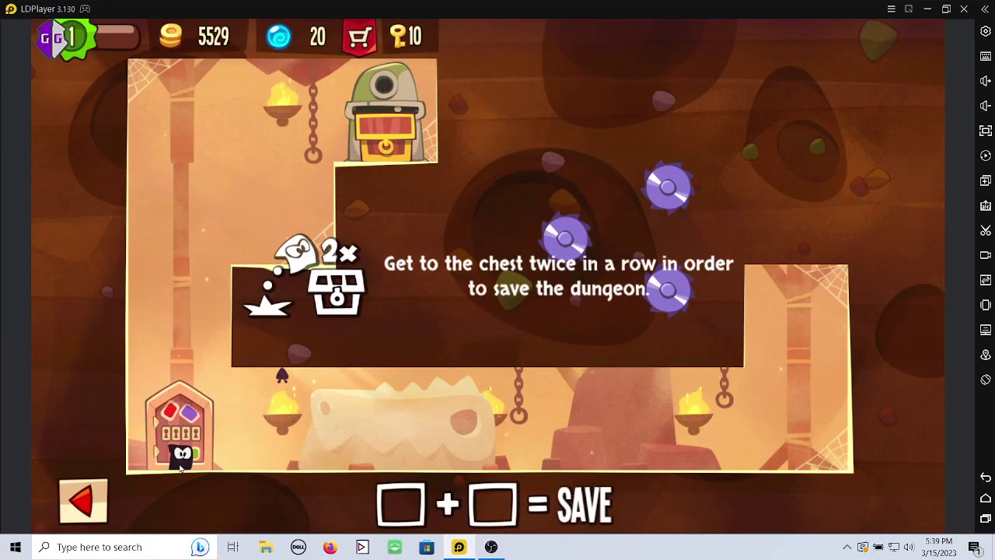
# Leave the test run of the dungeon with three saws inside the terrain, and start saving it again
pyautogui.click(101, 495)
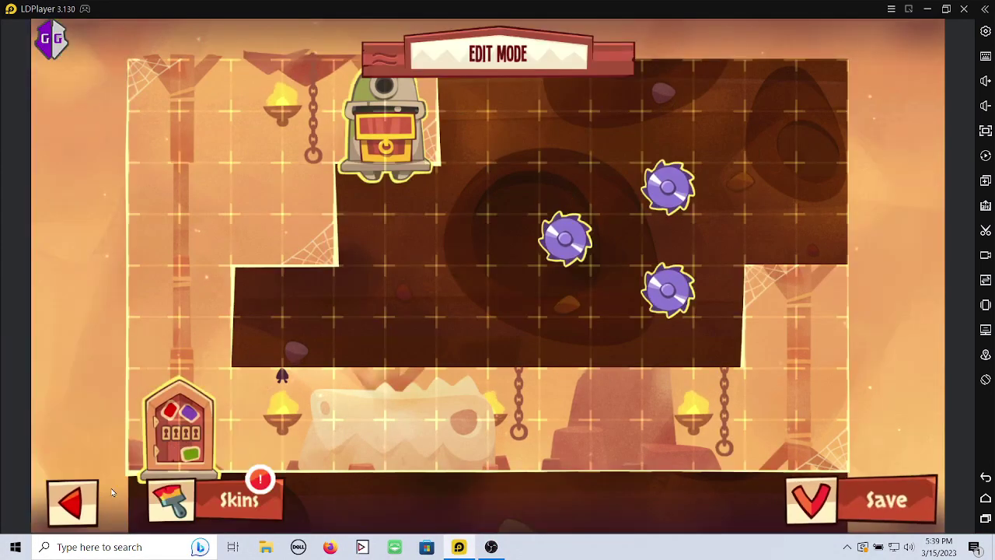
pyautogui.click(819, 497)
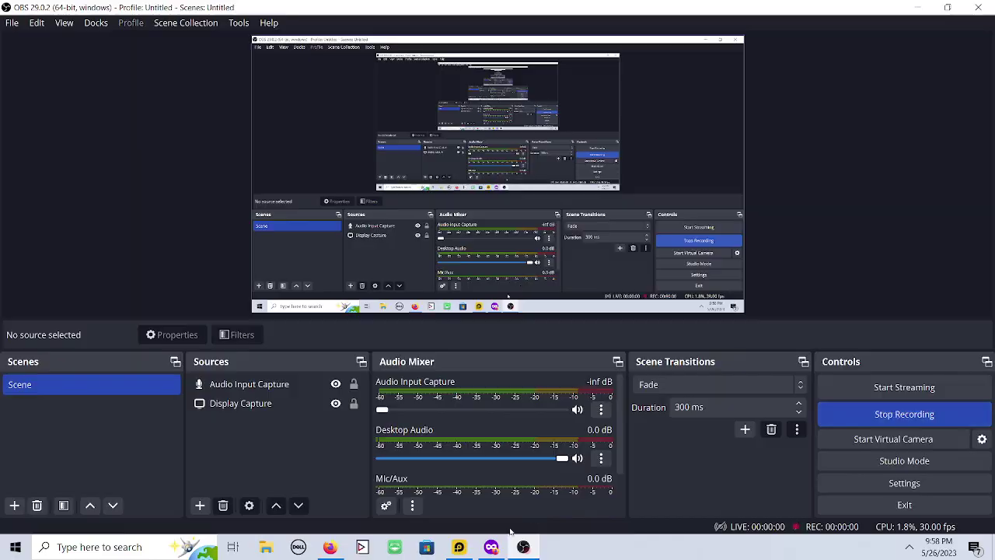
# Switch from OBS to LDPlayer and raise the emulator's volume
pyautogui.click(457, 548)
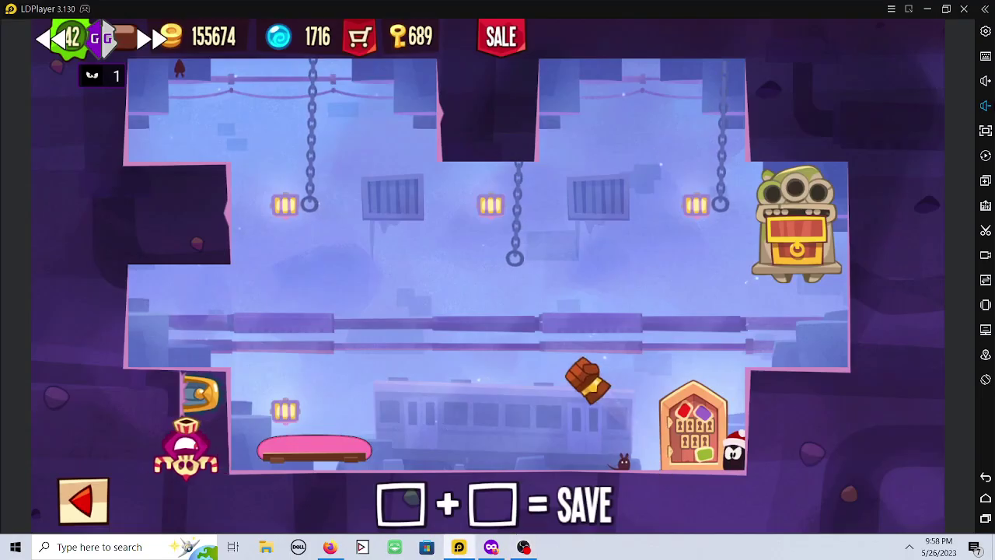
pyautogui.click(985, 82)
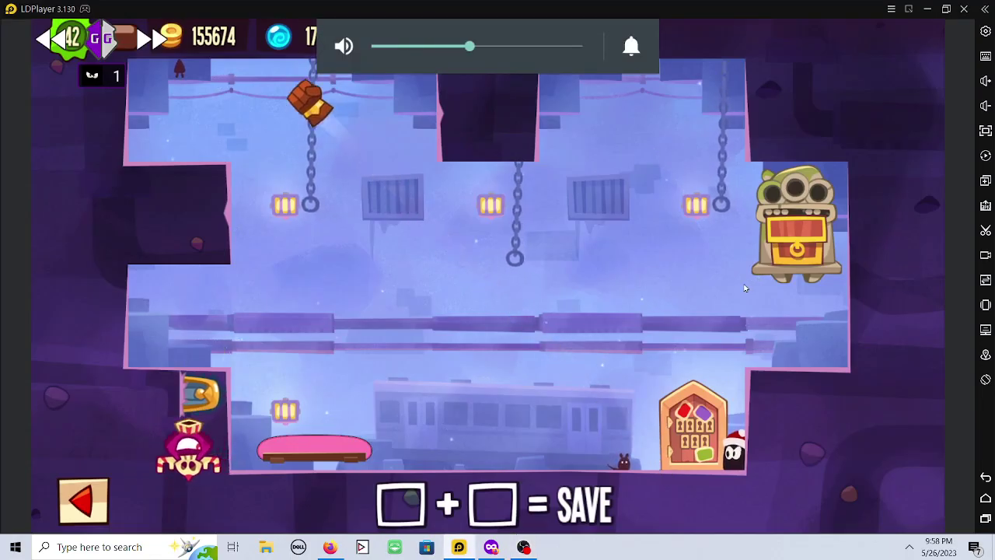